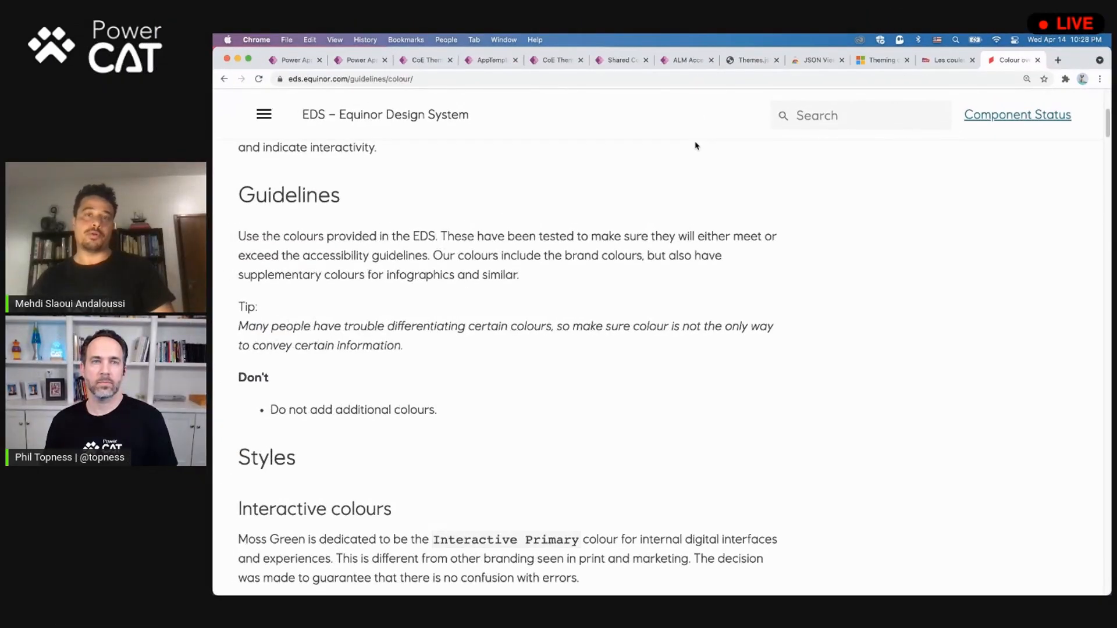
Step: Switch to the open AppTemplateTablet app and insert a button on its empty screen
click(873, 65)
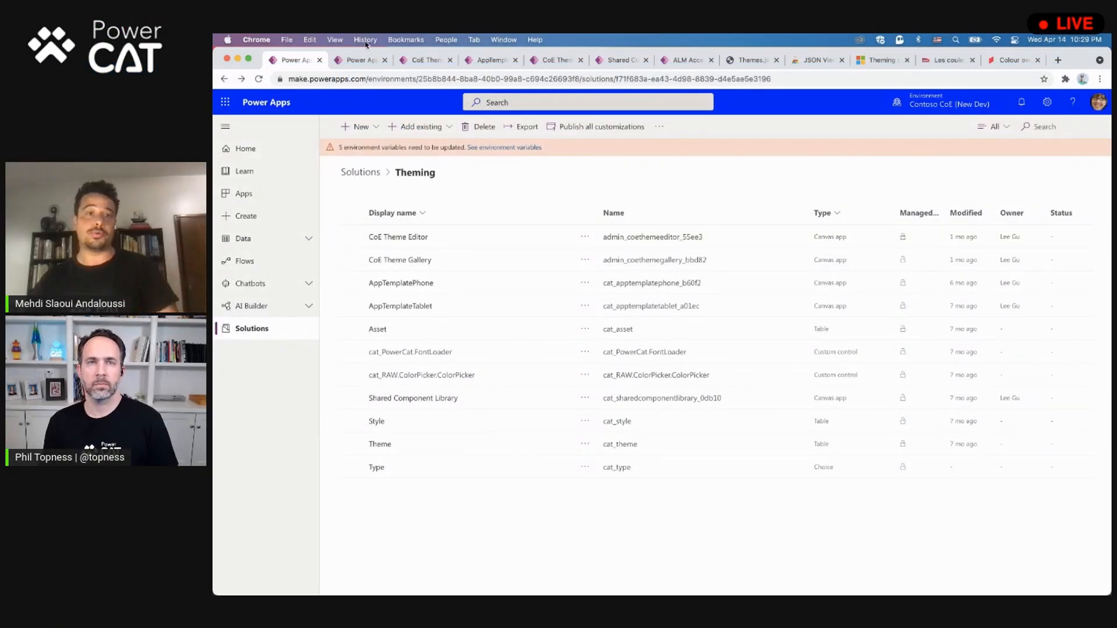
click(360, 60)
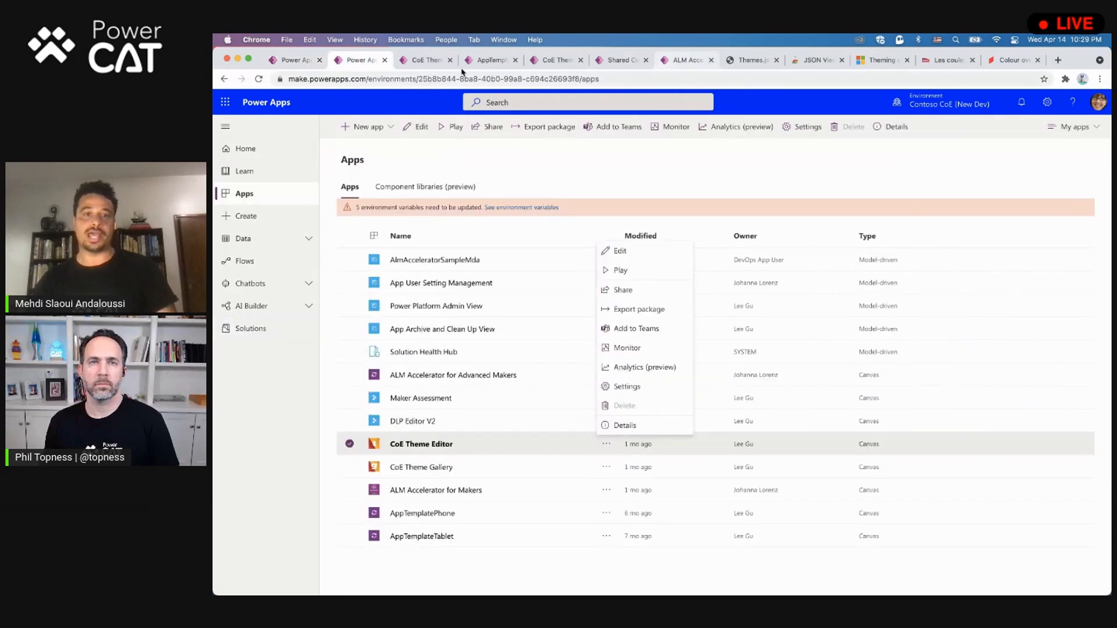
click(489, 60)
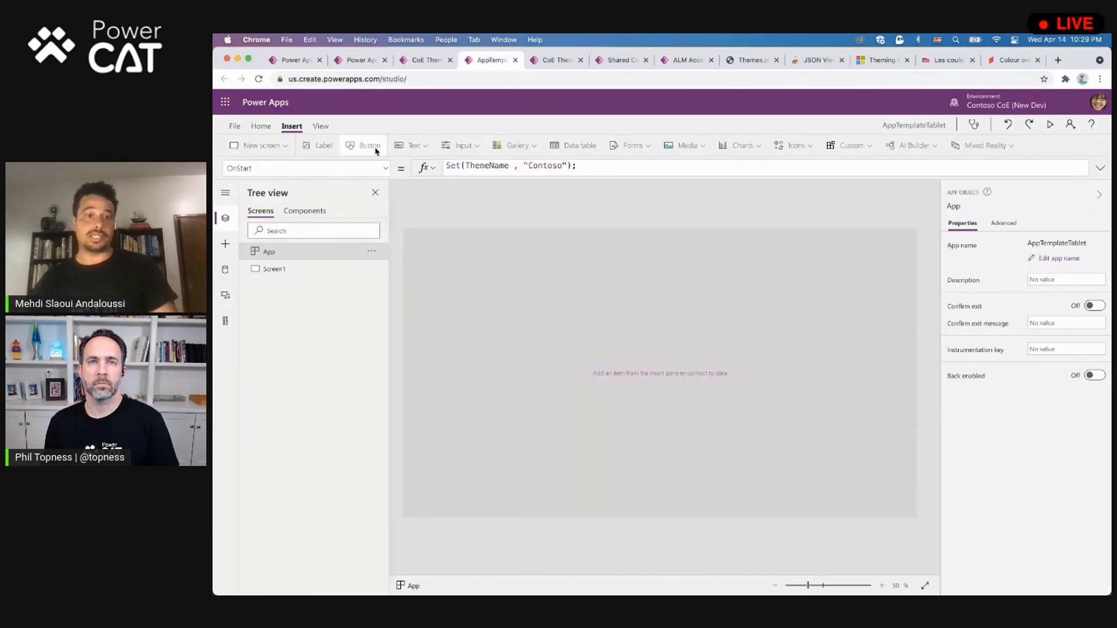
click(376, 151)
click(499, 287)
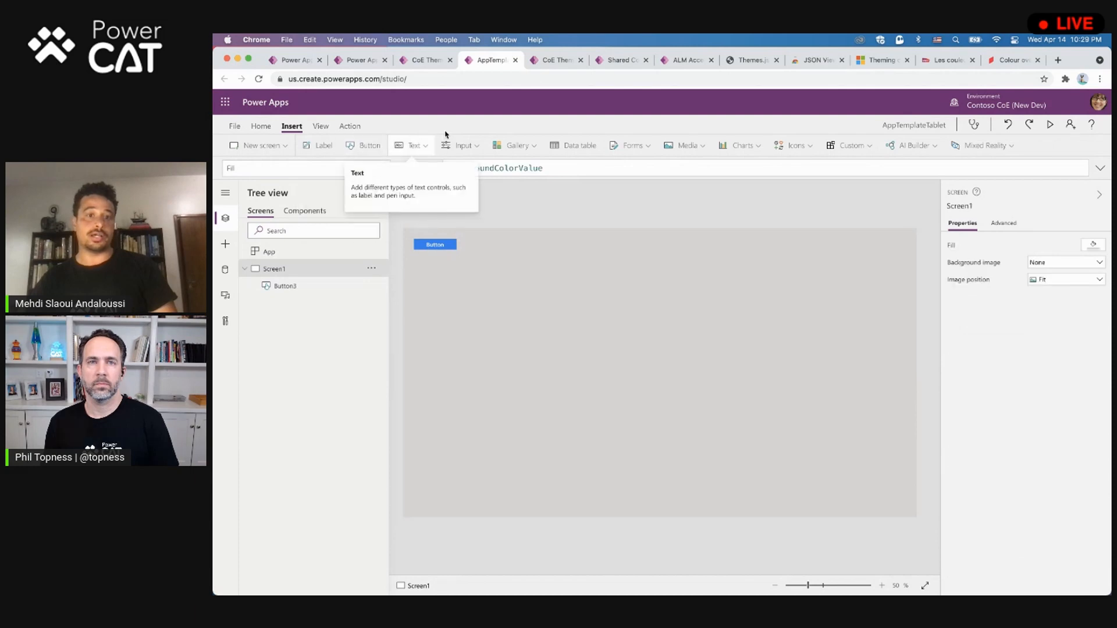
Step: Add a combo box below the button, dismissing the data source prompt
click(462, 146)
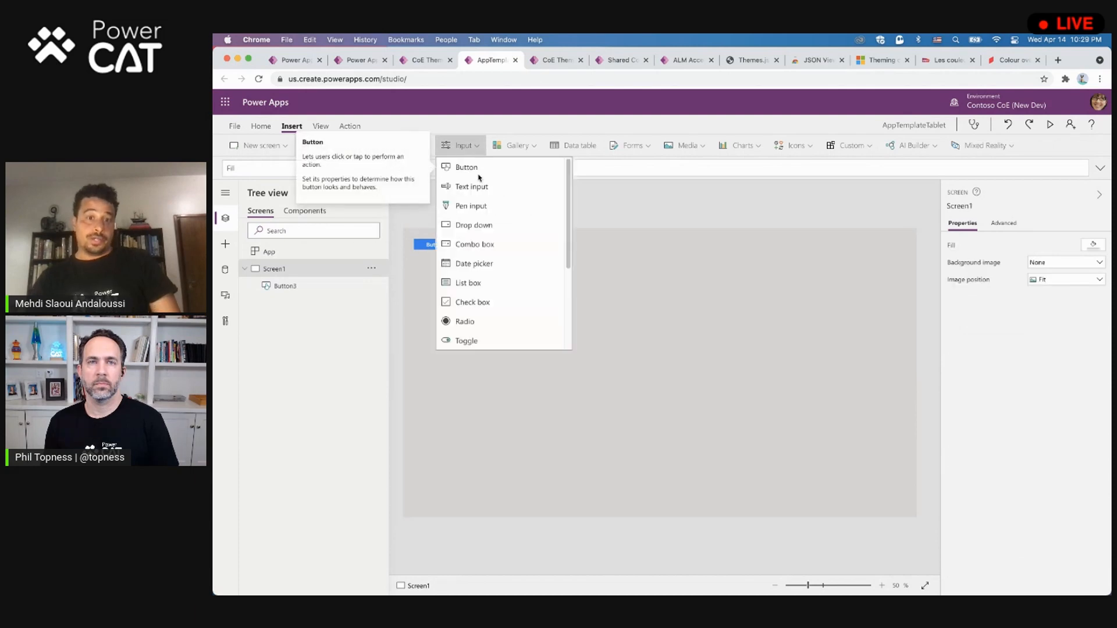
click(515, 251)
click(476, 278)
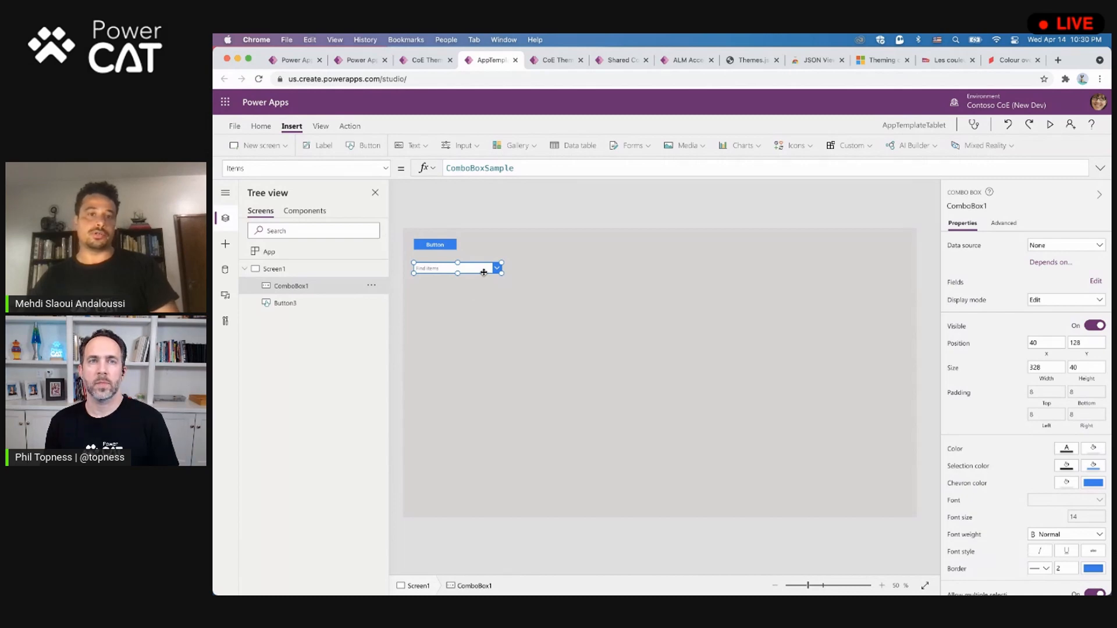
Step: Open the CoE Theme Editor app for editing from the environment's apps list
click(428, 61)
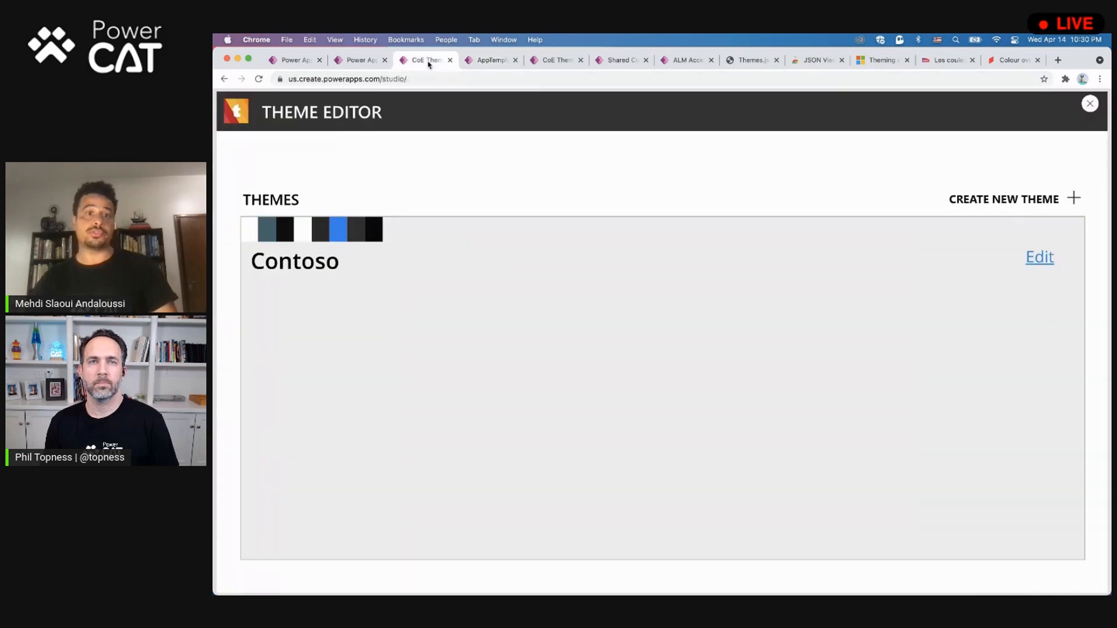
click(367, 55)
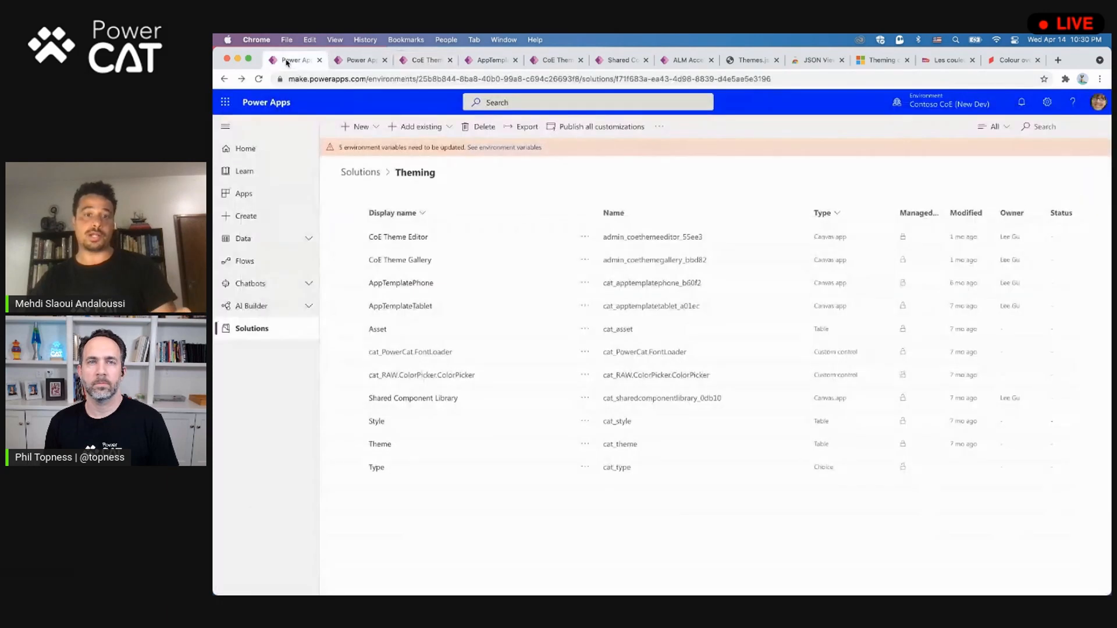
click(362, 55)
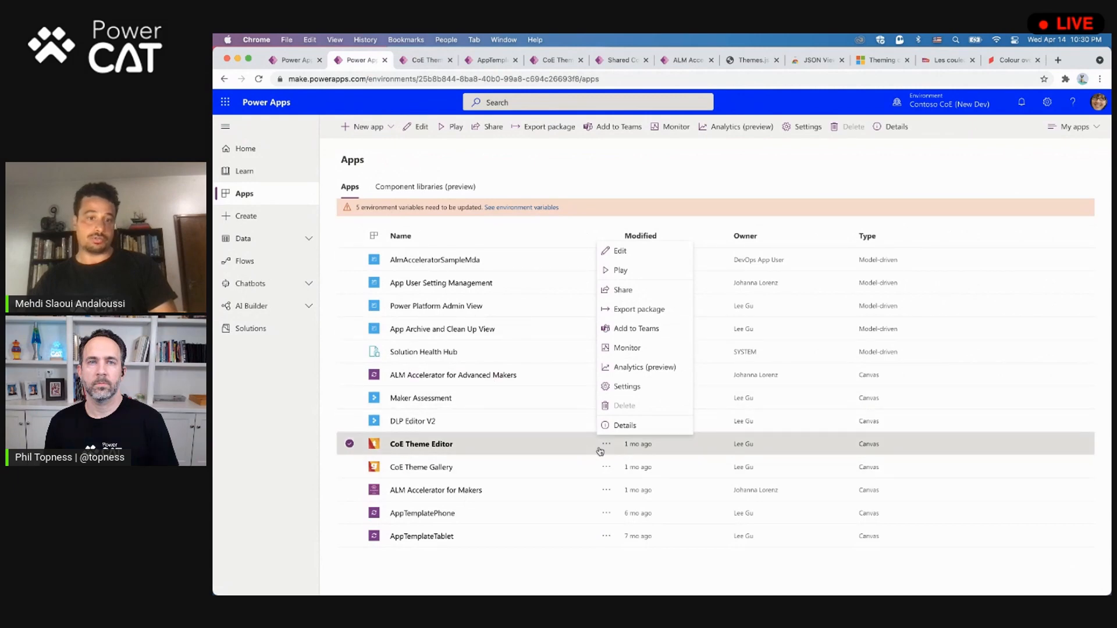
click(635, 253)
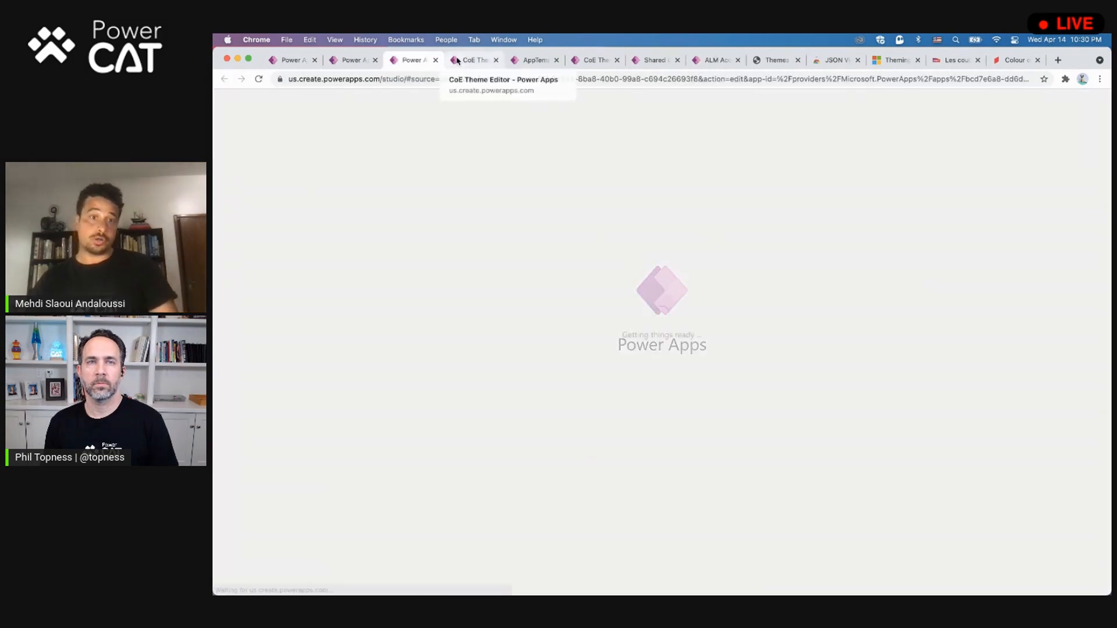
Step: In the running Theme Editor, edit the Contoso theme and set PrimaryColor2Value to purple #8a2976
click(458, 61)
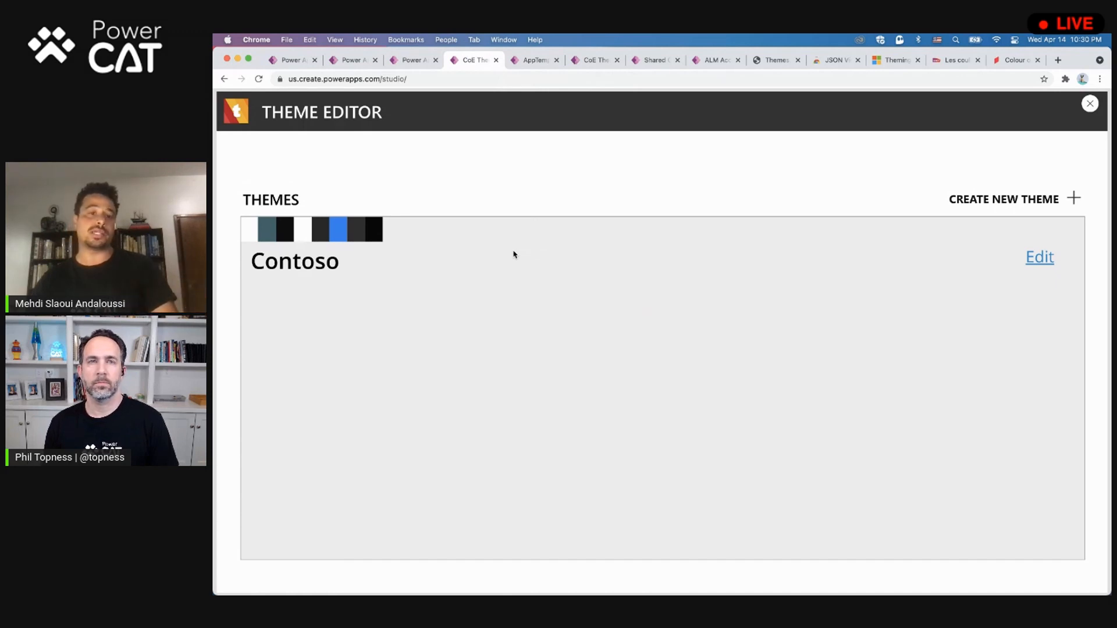
click(1040, 257)
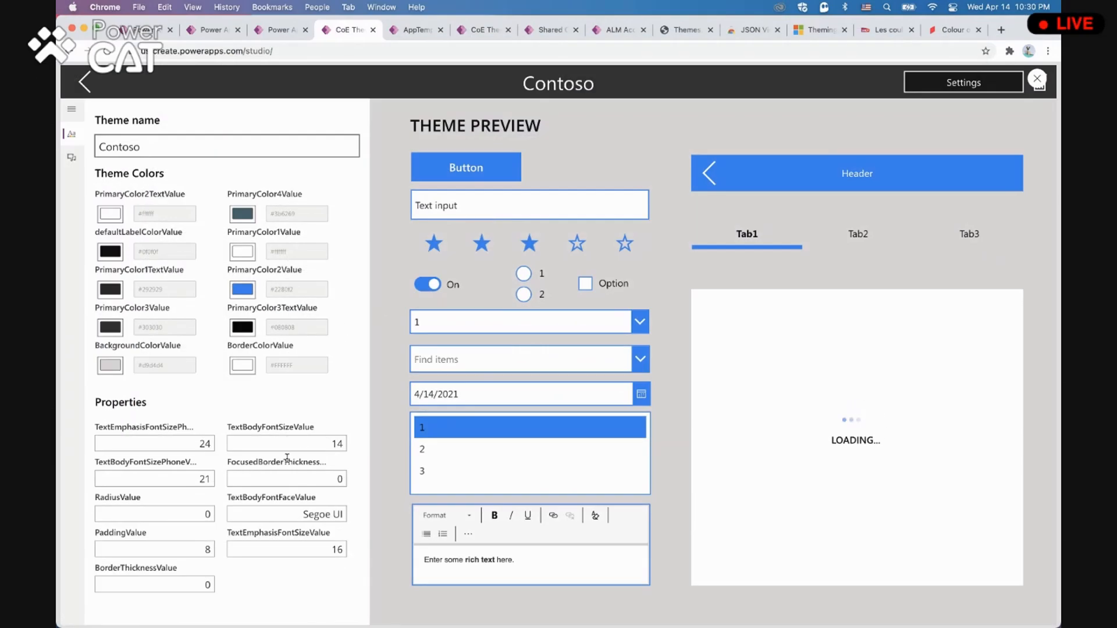
click(243, 289)
click(384, 259)
click(243, 290)
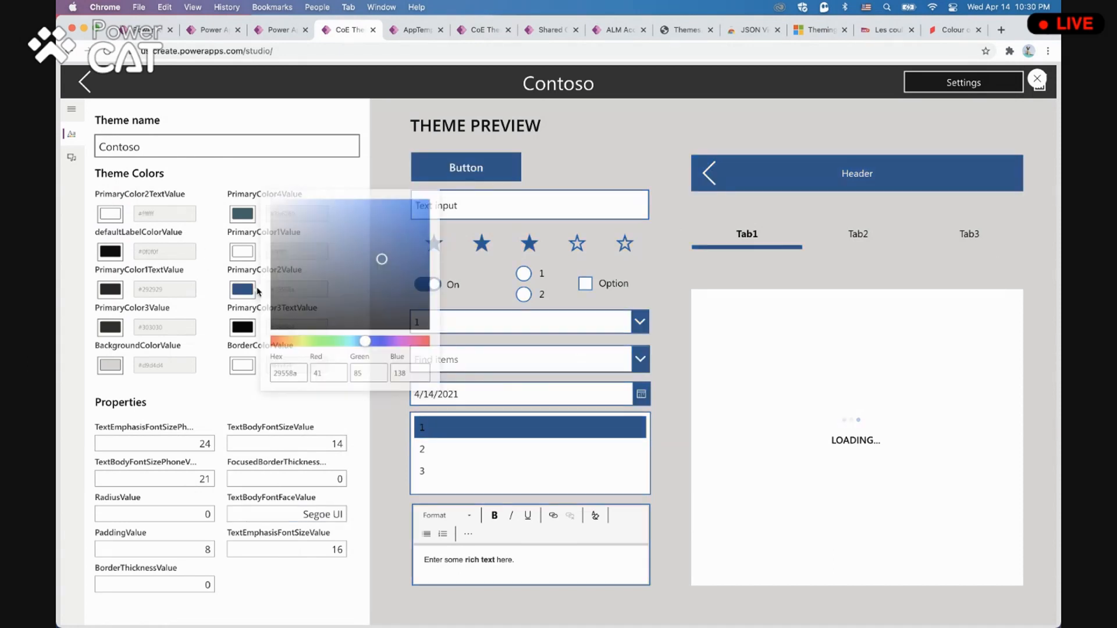
click(409, 341)
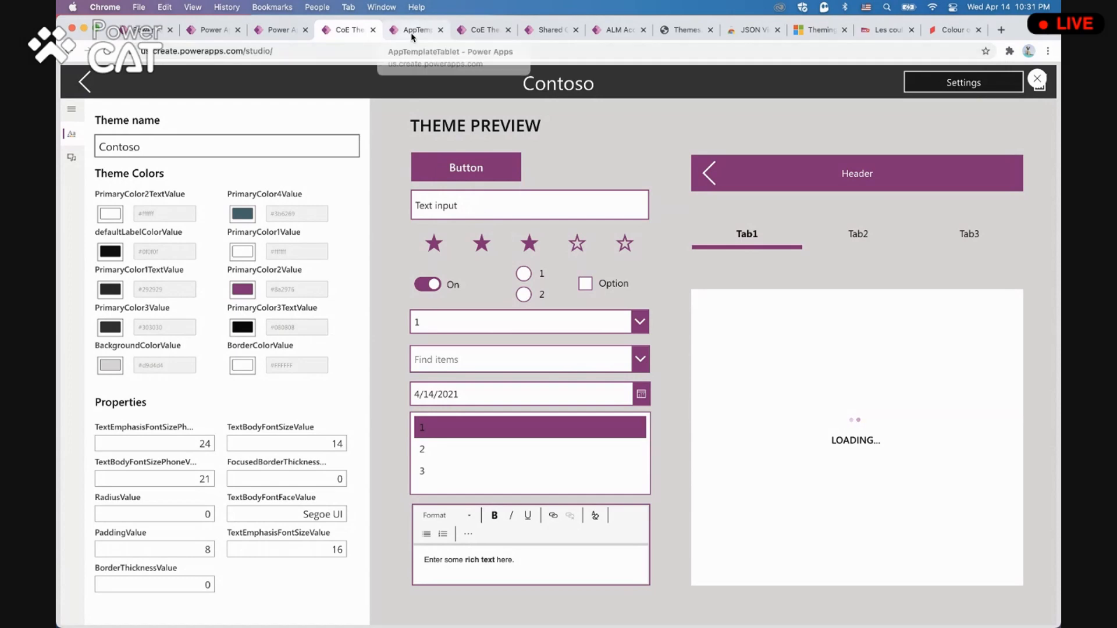
Step: Open AppTemplateTablet for editing from the Theming solution and accept the unsafe code warning
click(143, 30)
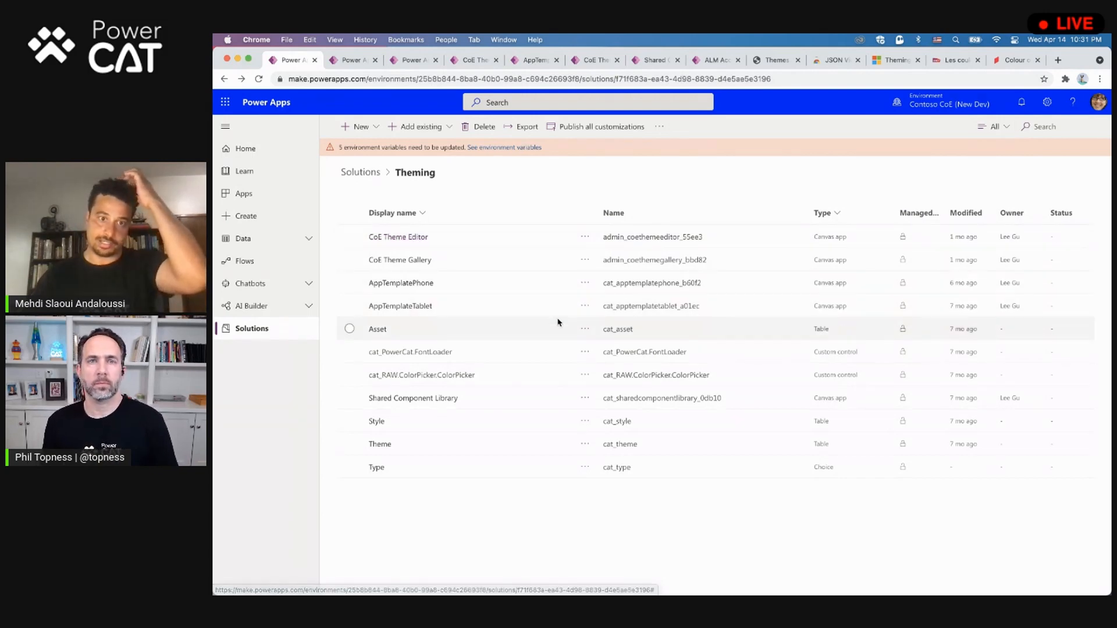
click(585, 306)
mouse_move(608, 331)
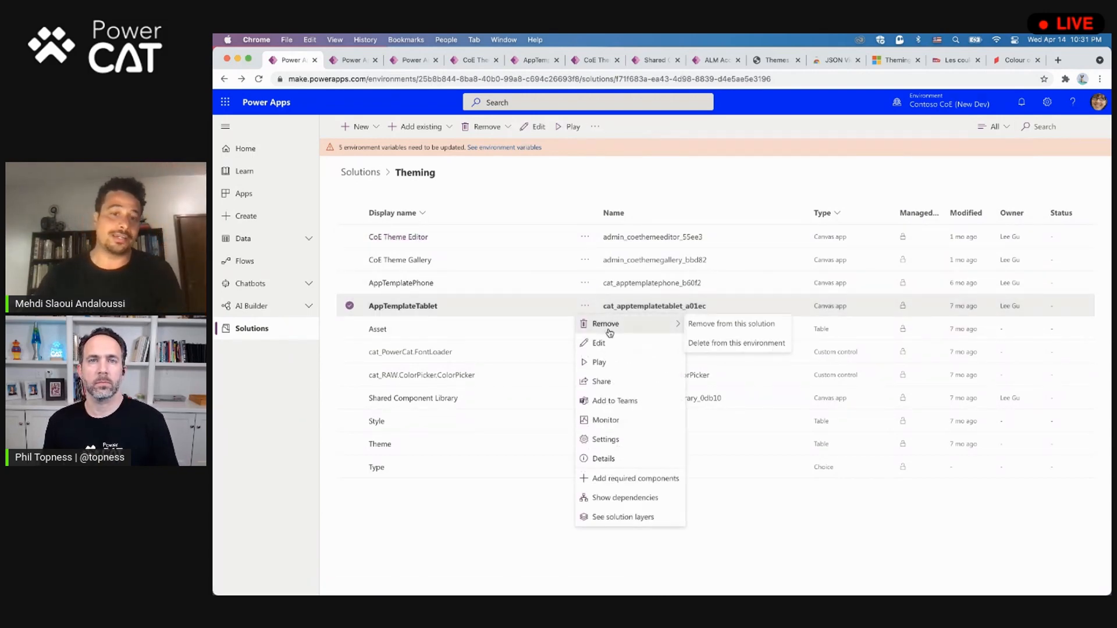
click(619, 345)
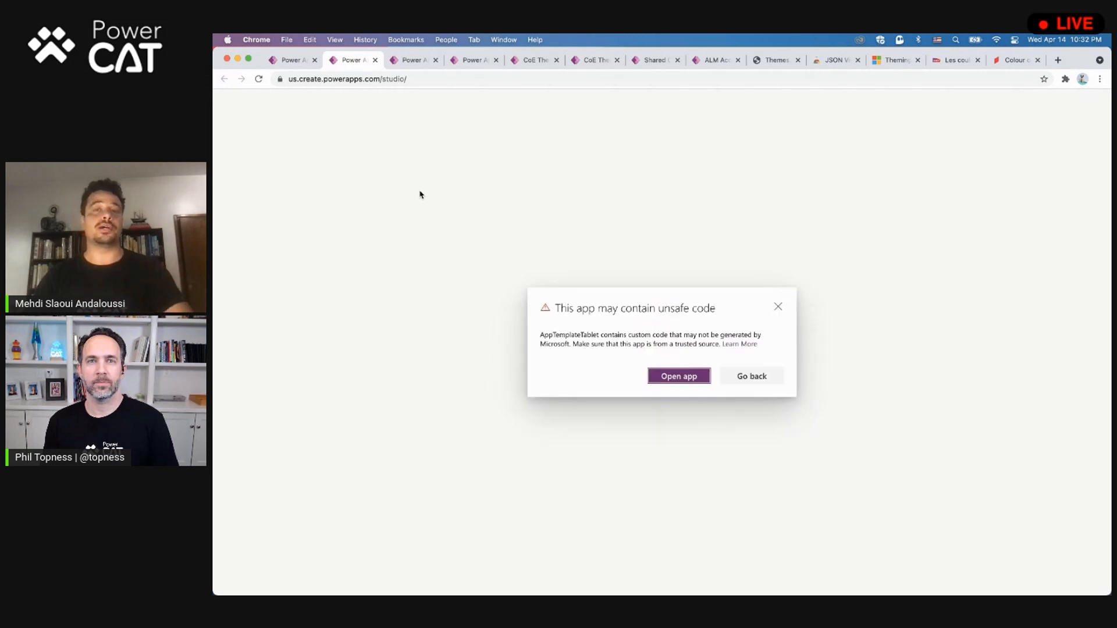
click(680, 377)
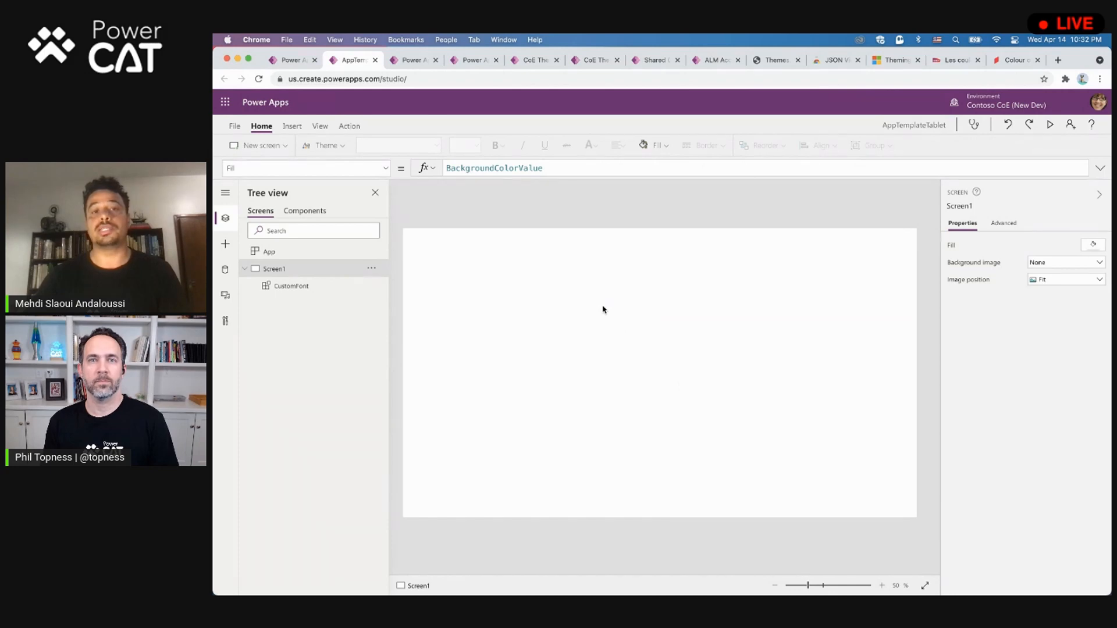
Step: Return to the Theme Editor, create a new theme and name it PowerCAT
click(286, 62)
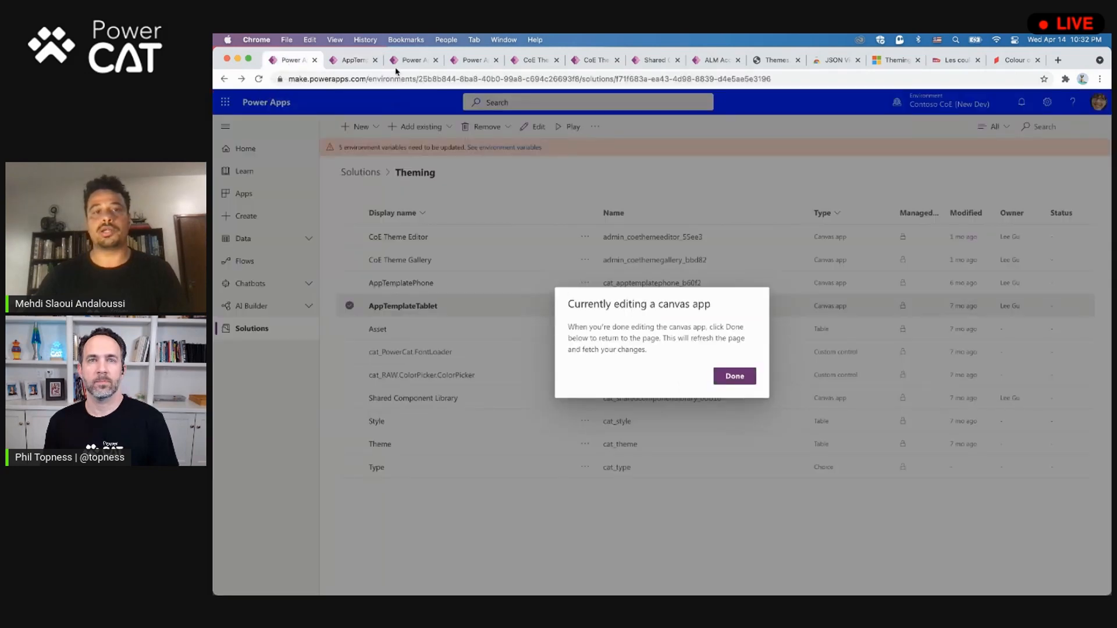
click(522, 60)
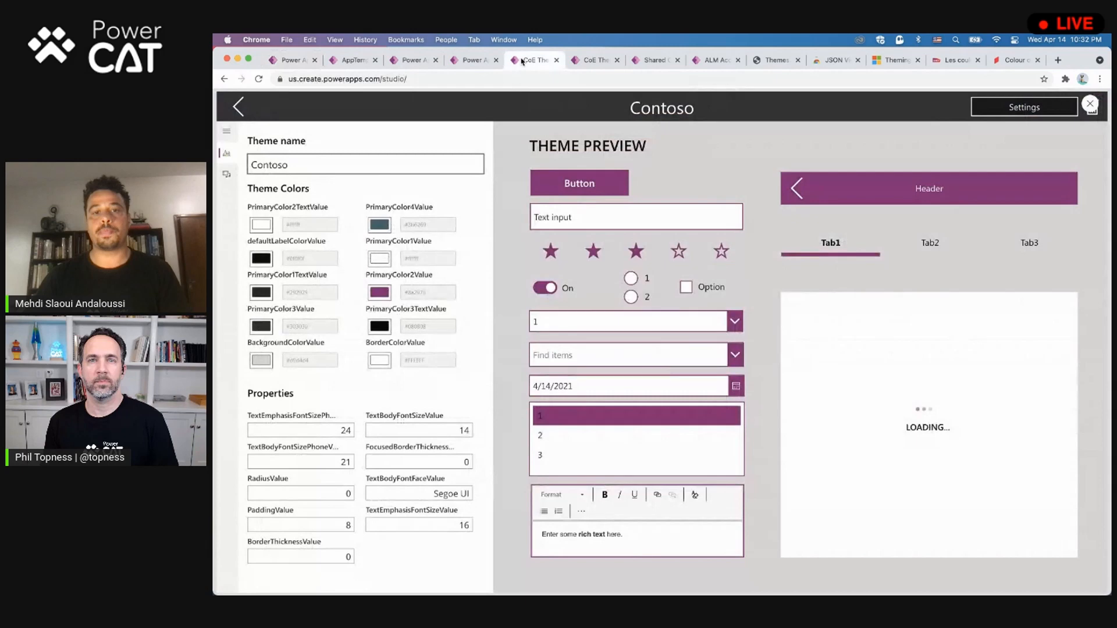
click(238, 104)
click(1048, 200)
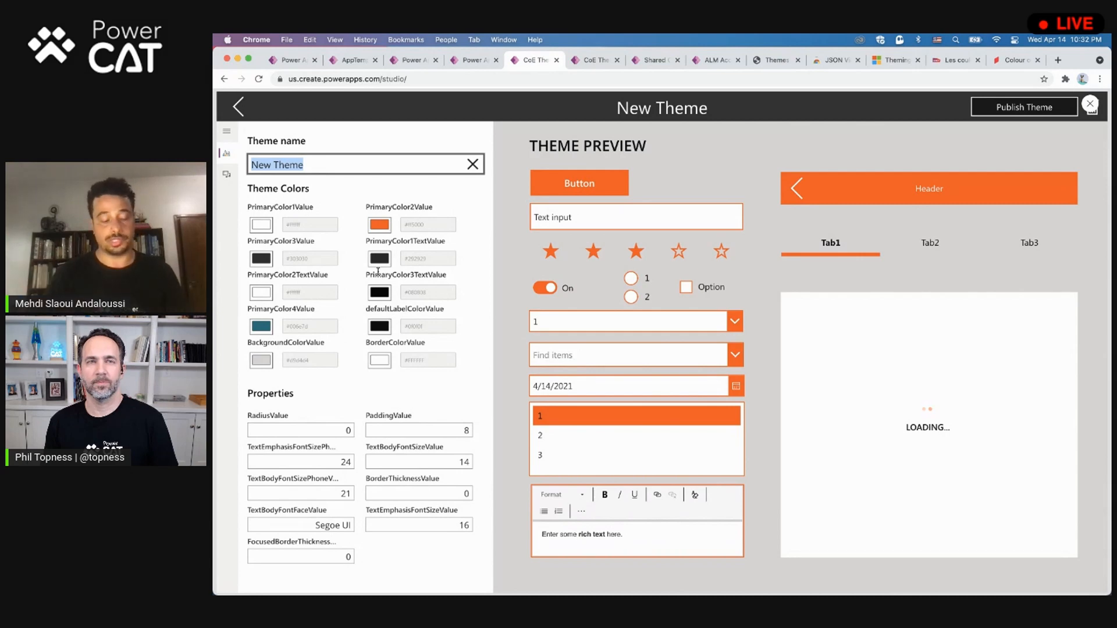
text(PowerCATR)
key(BackSpace)
click(453, 203)
Step: Set the PowerCAT theme's PrimaryColor2Value to black #000000 and its RadiusValue to 15
click(380, 225)
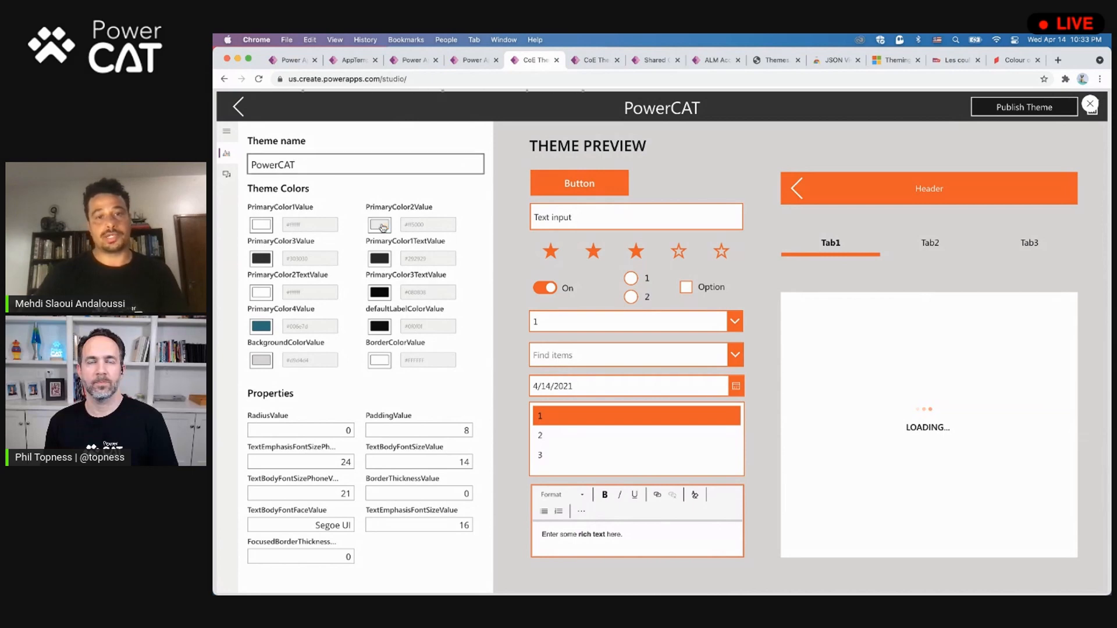
drag(451, 206, 410, 284)
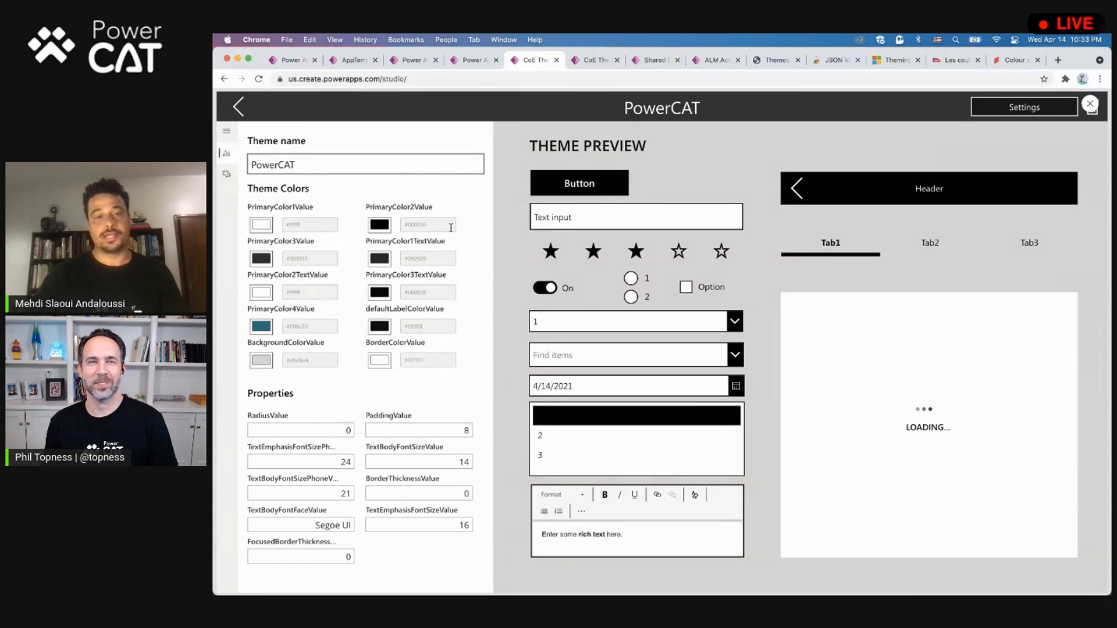
click(323, 431)
text(15)
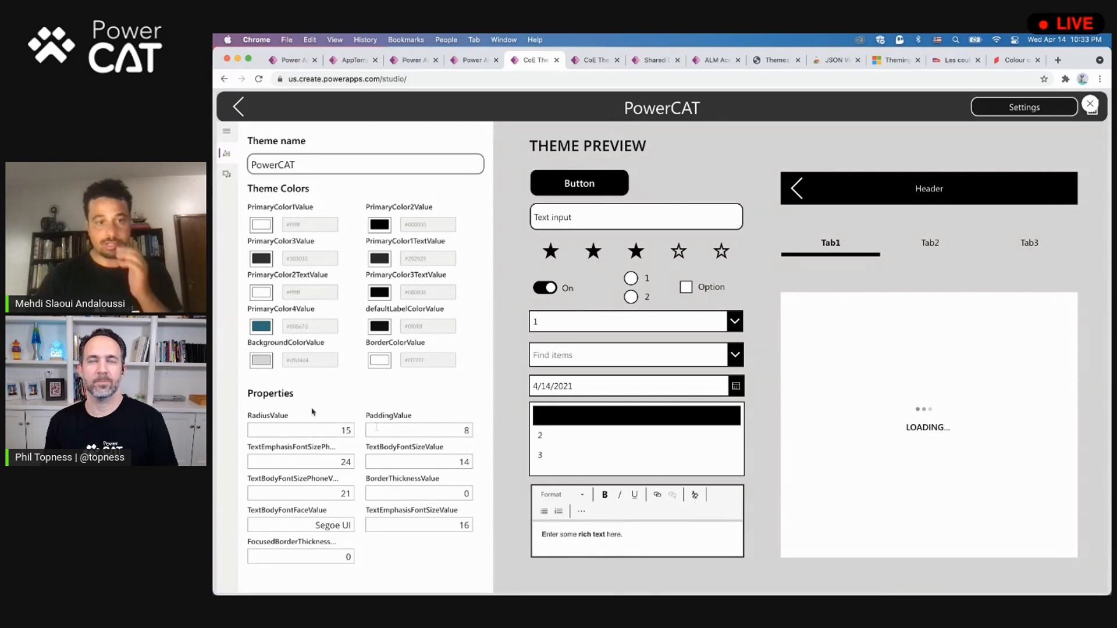
click(334, 430)
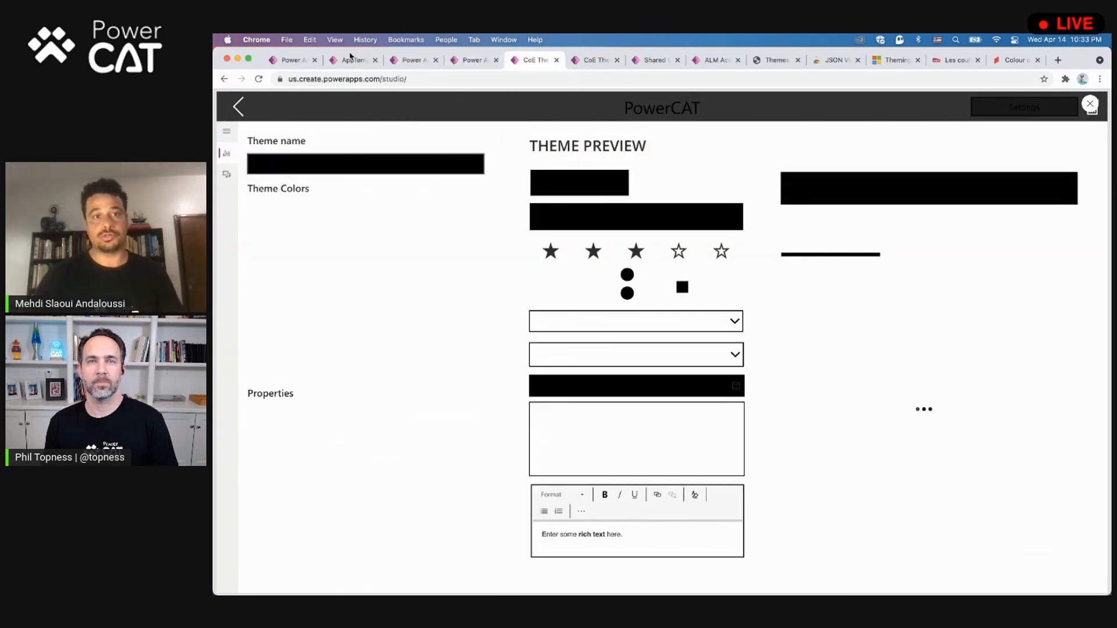
Step: In AppTemplateTablet, change the ThemeName value in the App's OnStart formula to "PowerCAT"
click(347, 66)
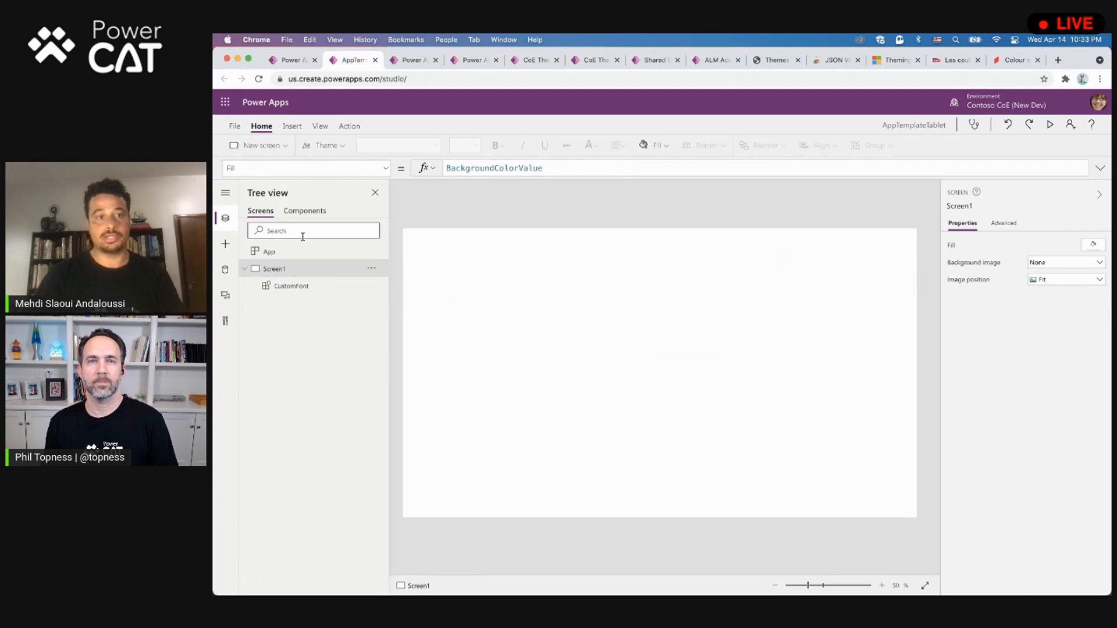
click(269, 252)
double_click(536, 166)
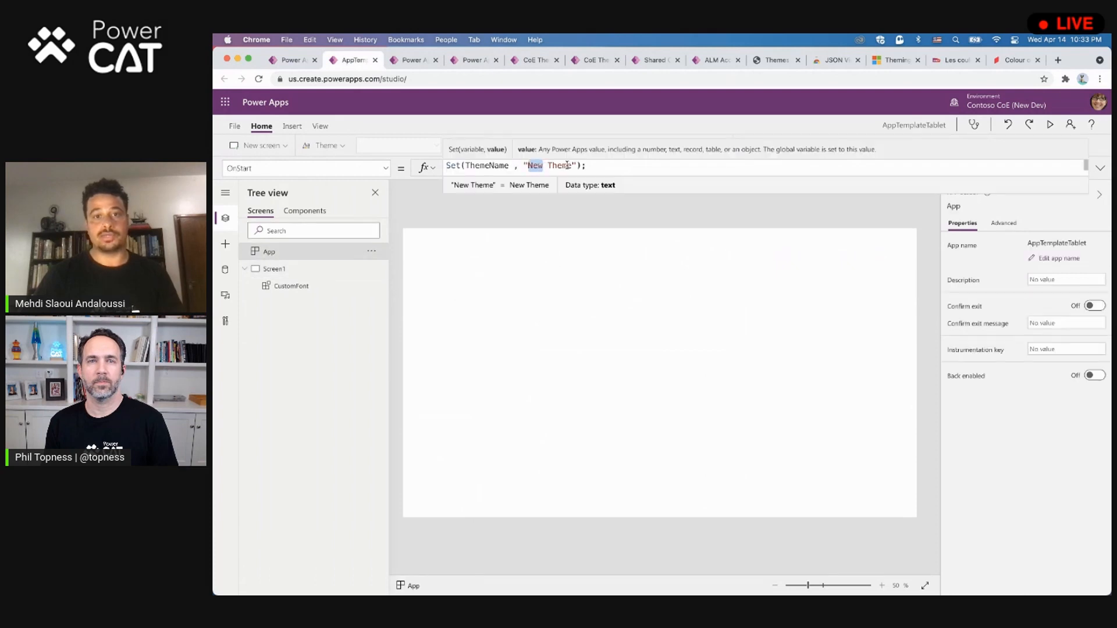
drag(571, 166, 527, 165)
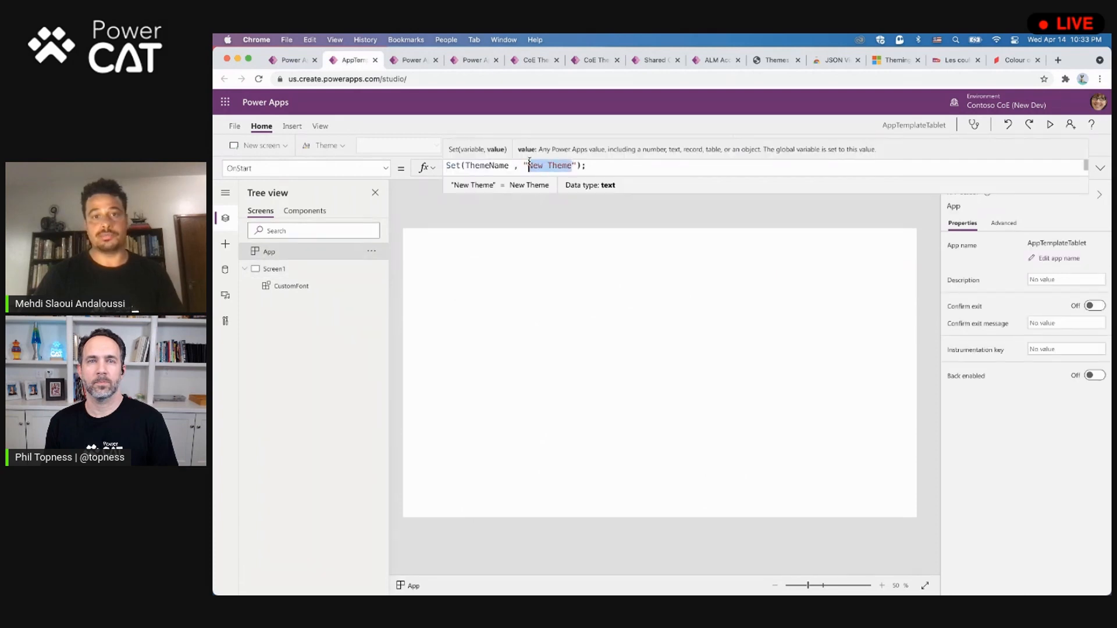
key(BackSpace)
text(Power)
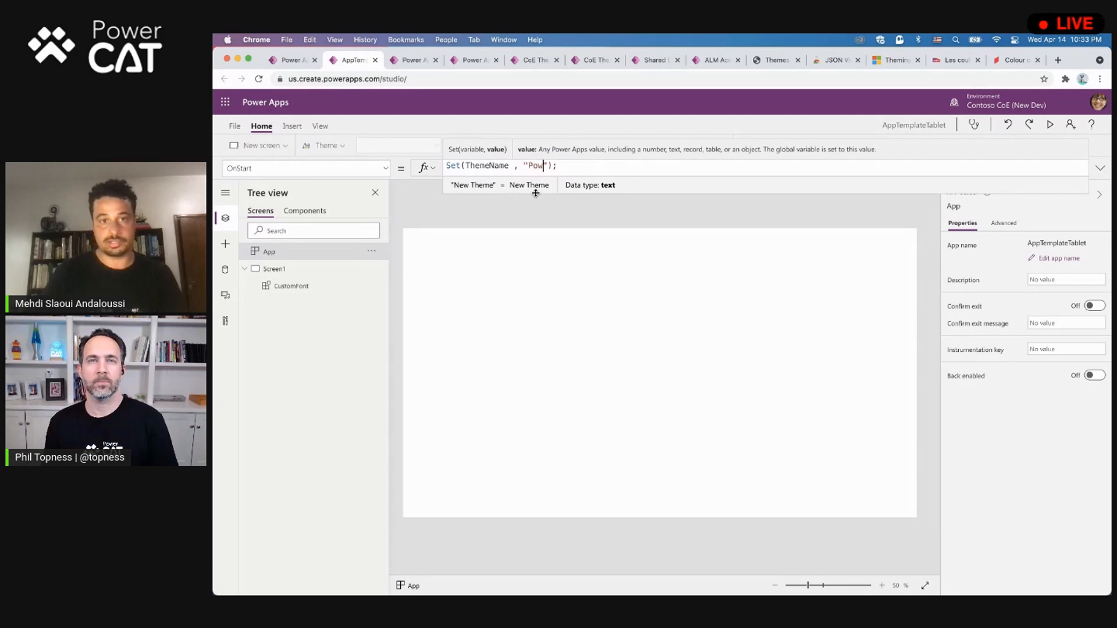
text(CAT)
Step: Run the App object's OnStart to load the PowerCAT theme
click(373, 268)
click(372, 252)
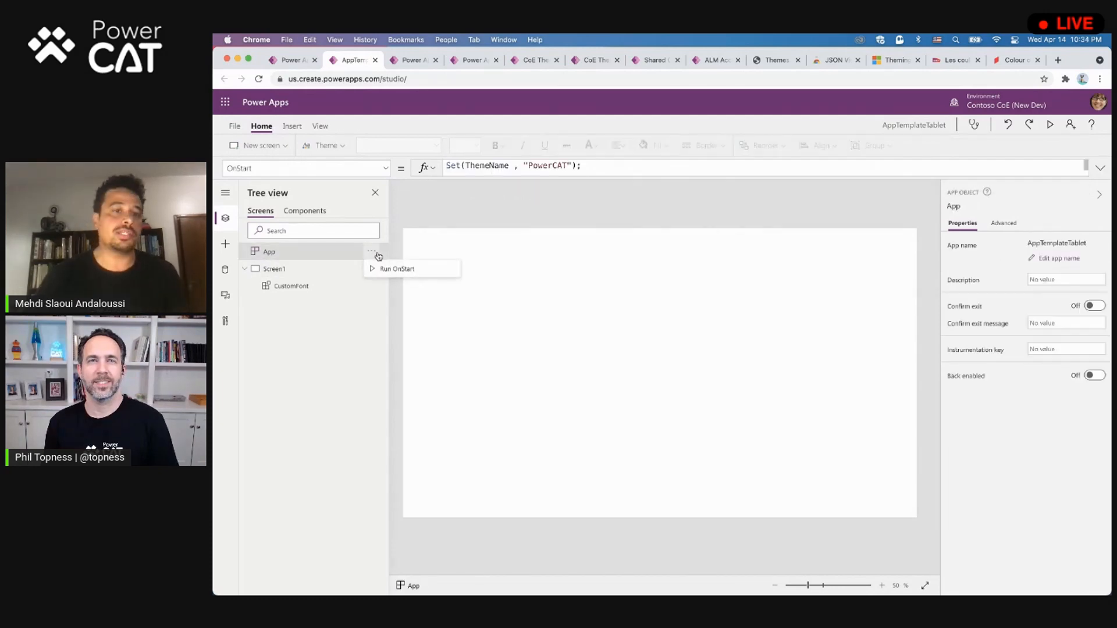
click(386, 269)
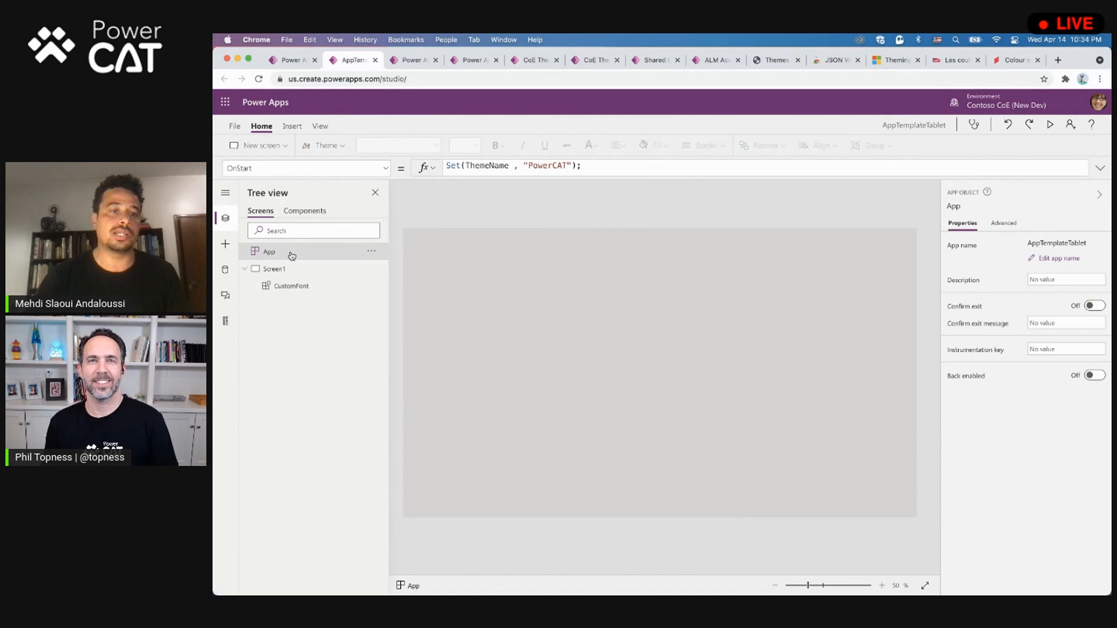
Step: Insert a button on Screen1 and move it to about X 279, Y 201
click(292, 126)
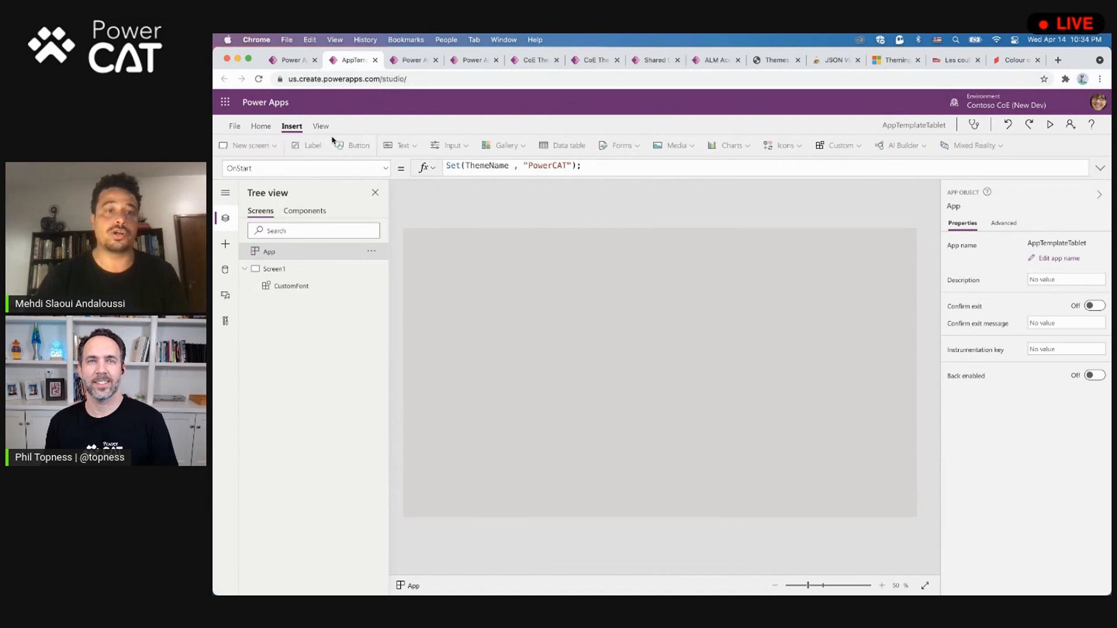
click(365, 148)
click(464, 292)
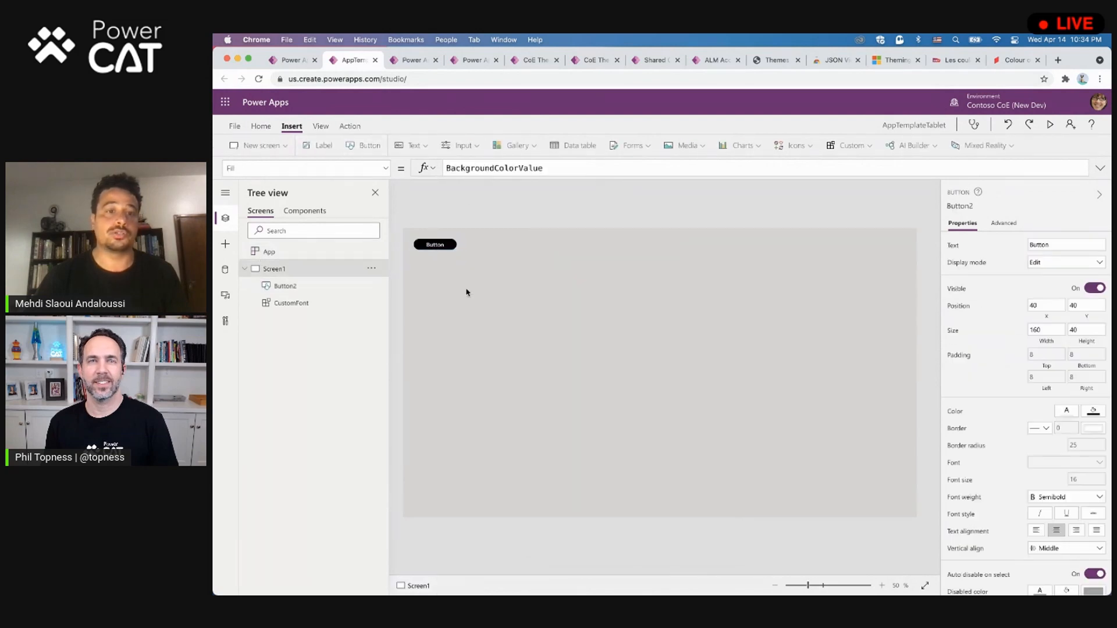
drag(439, 251, 502, 294)
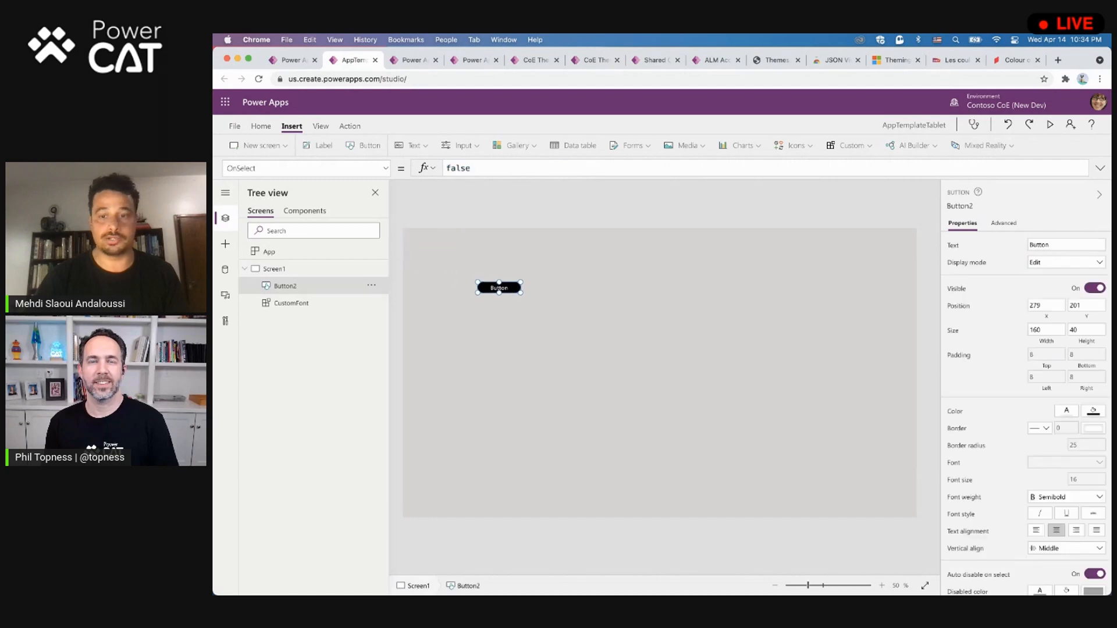
click(833, 588)
click(695, 433)
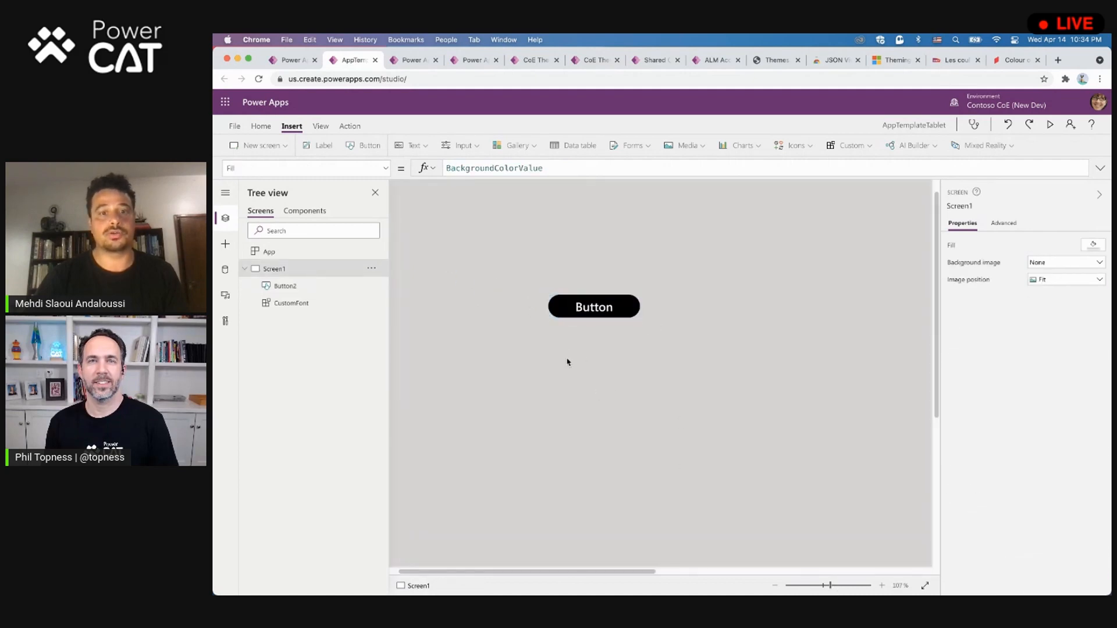
Step: Insert another button and a date picker on Screen1, placing the date picker at about X 40, Y 300
click(362, 146)
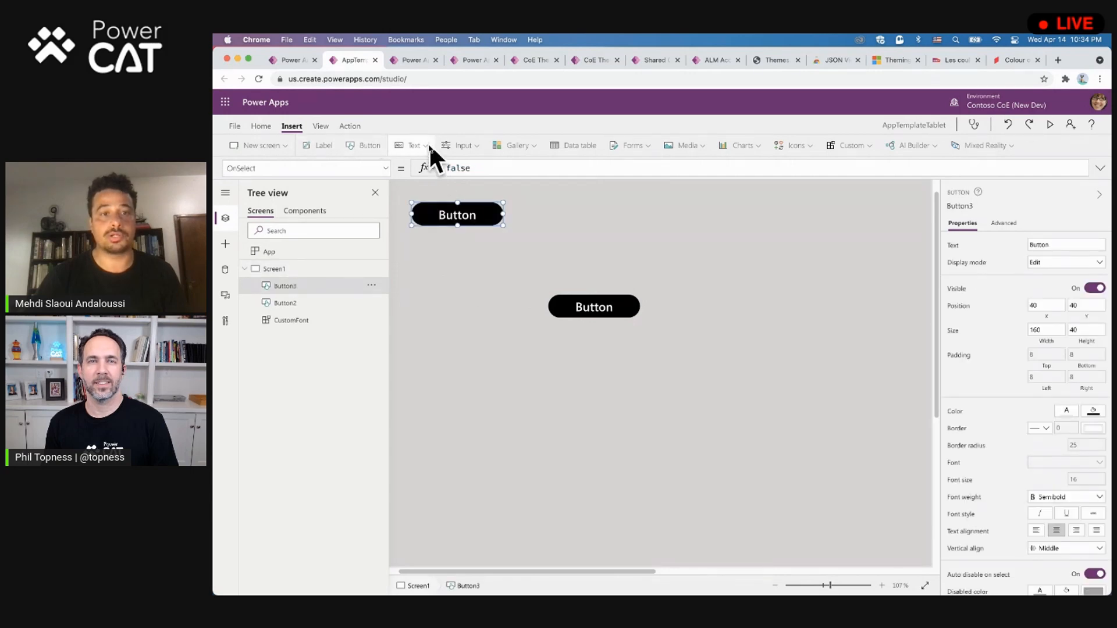
click(463, 146)
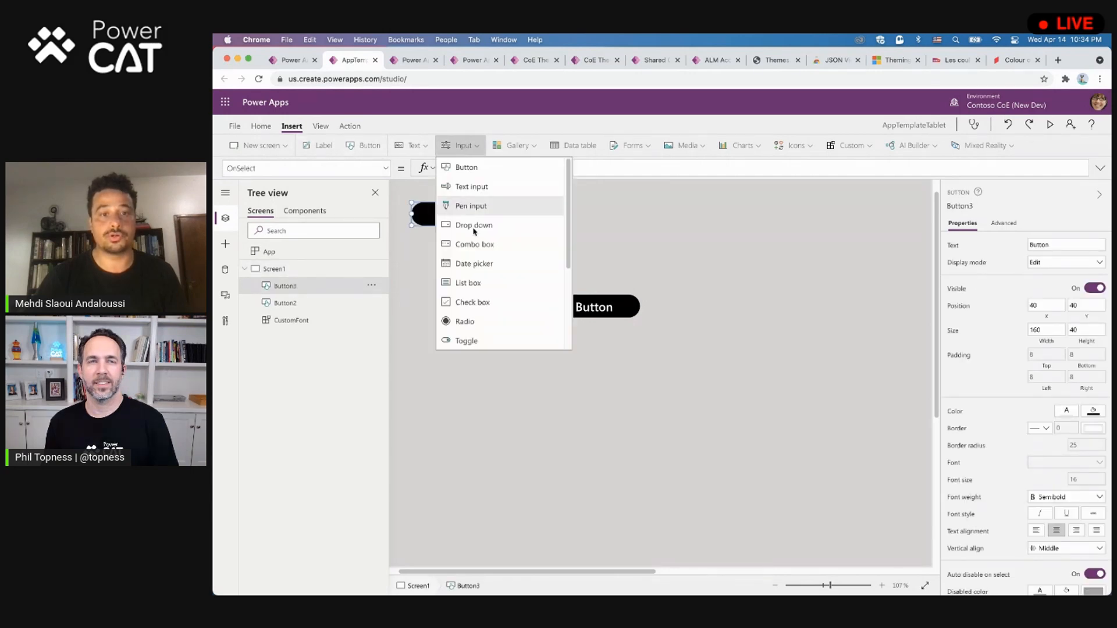
click(485, 264)
drag(496, 227, 491, 364)
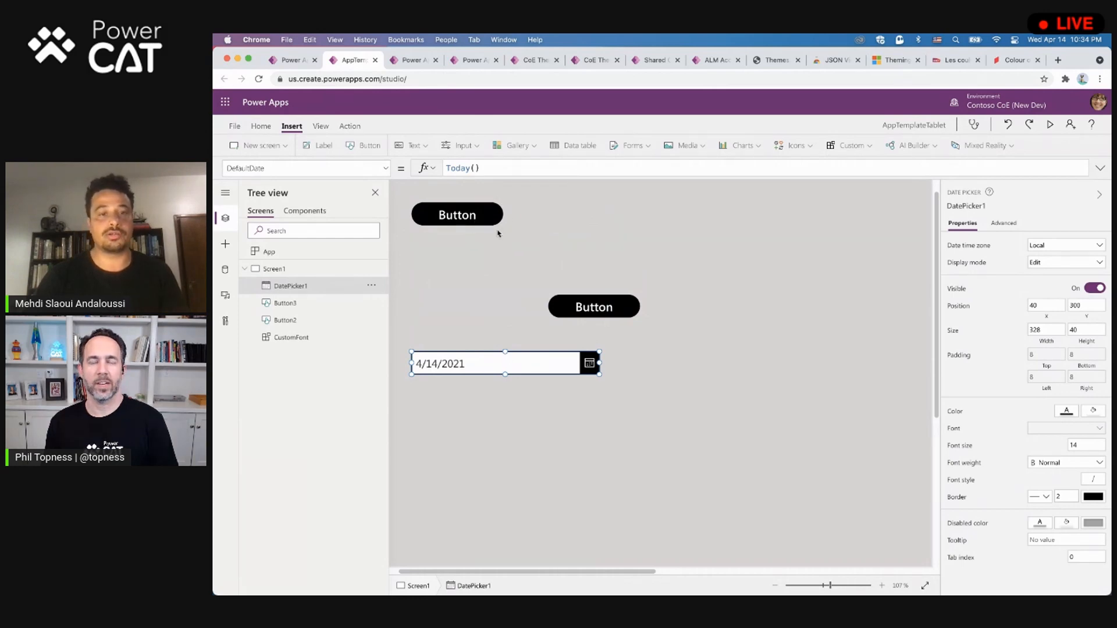
Step: Return to the Theming solution from the canvas app editing session and open the Style table to view its columns
key(super+5)
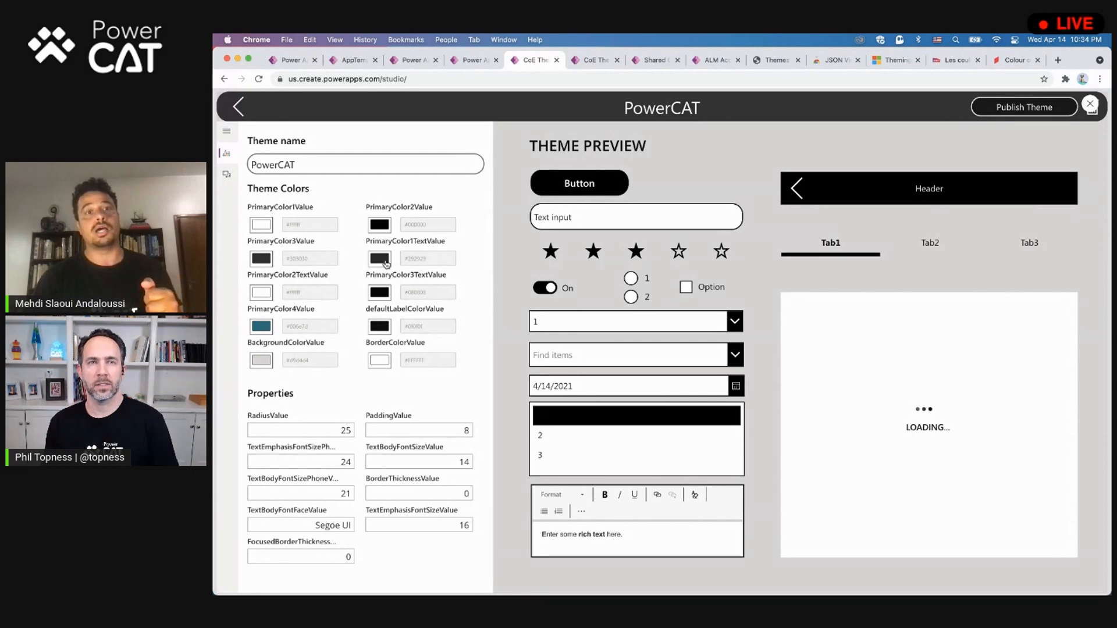
click(291, 60)
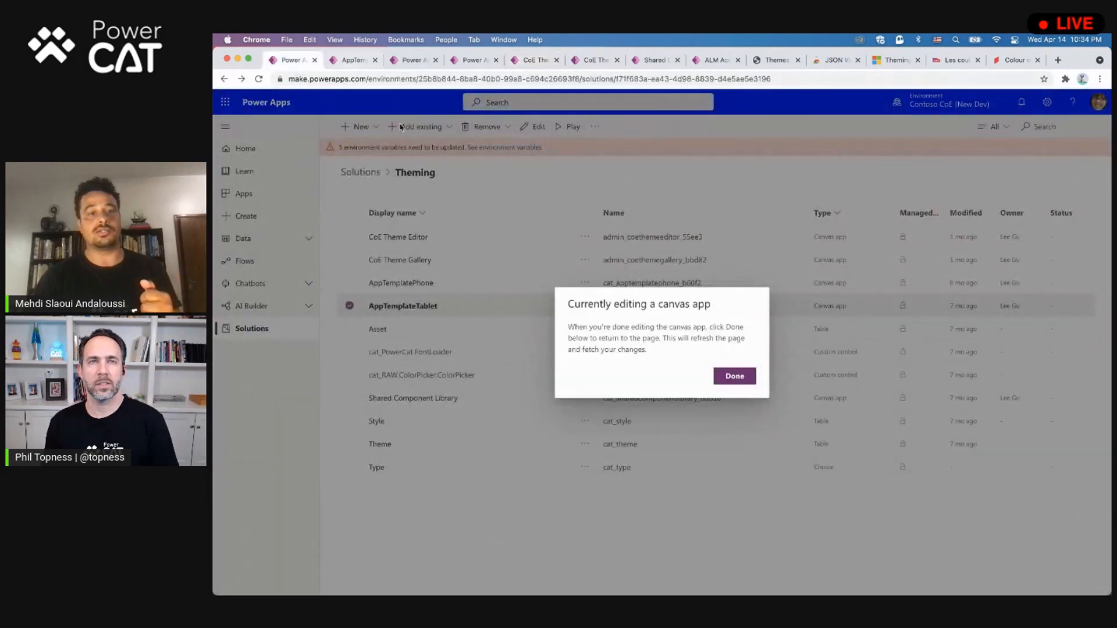
click(735, 377)
click(377, 422)
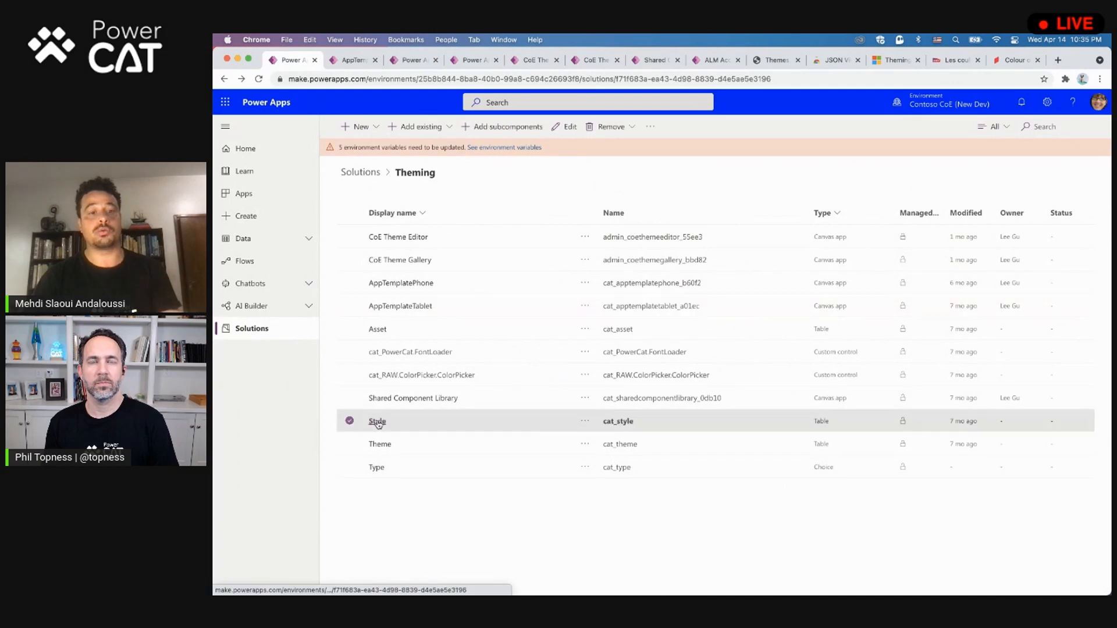
click(378, 422)
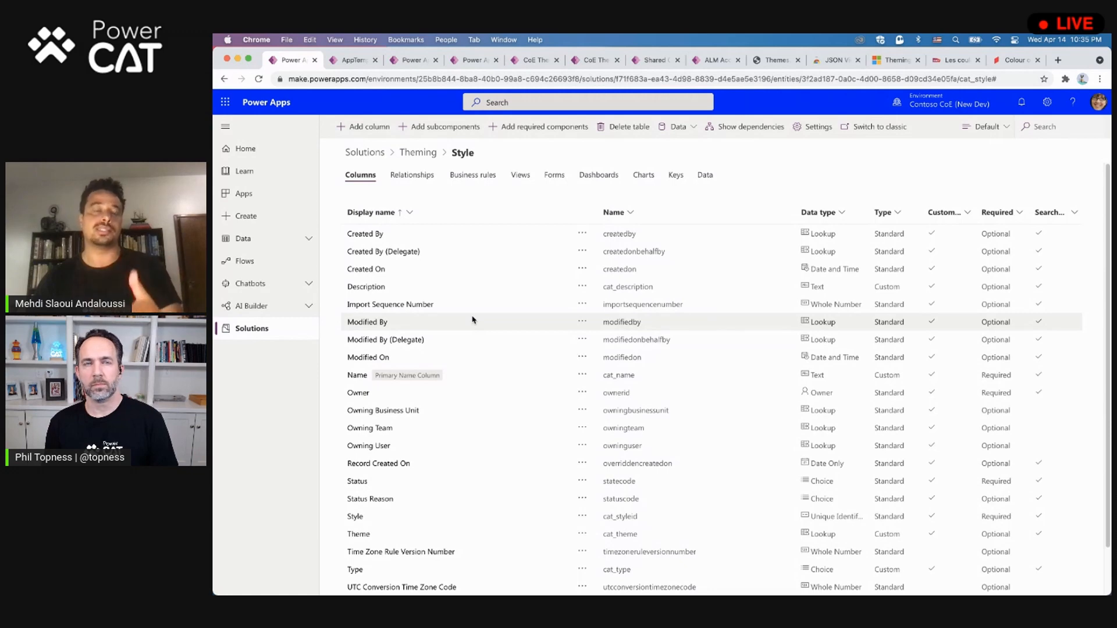
Step: In the PowerCAT theme, change PrimaryColor1TextValue to bright red and PrimaryColor2Value to dark red
click(527, 62)
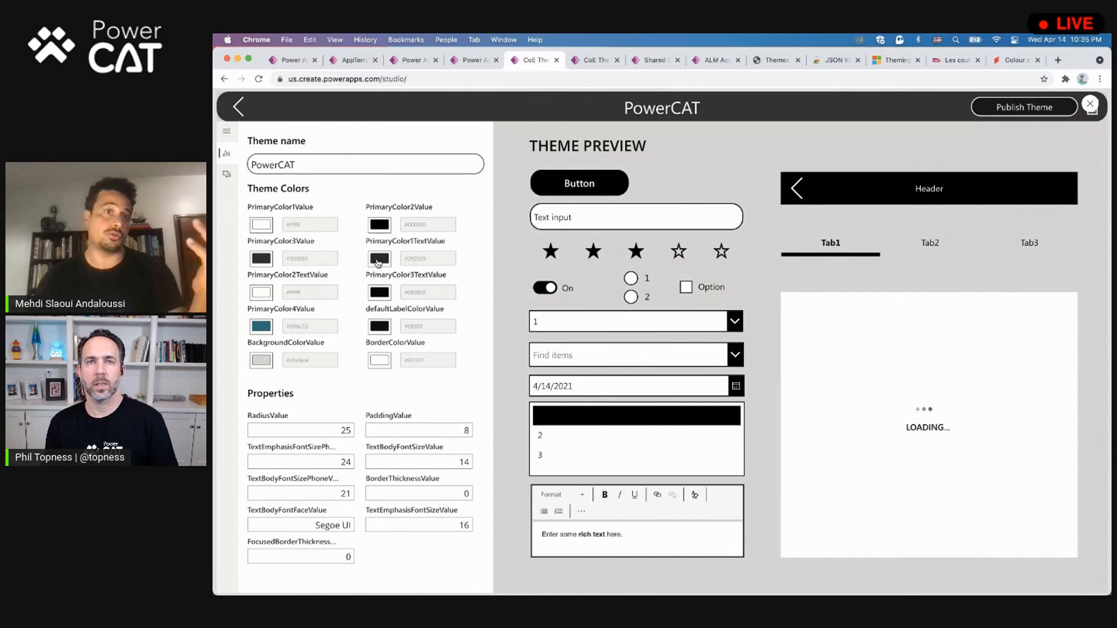
click(378, 263)
click(531, 194)
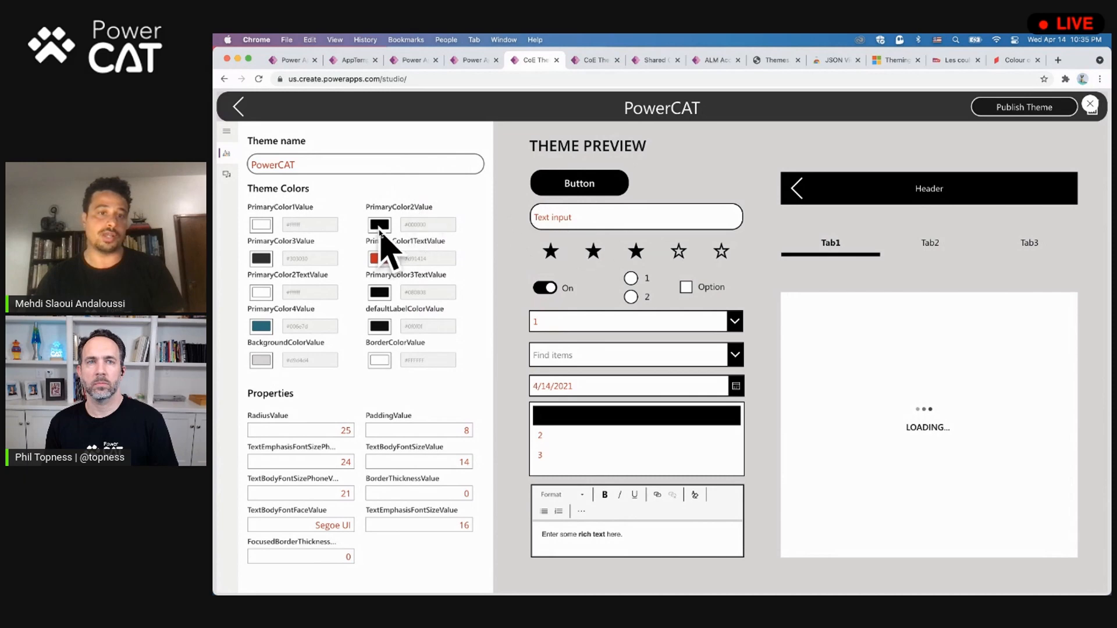
click(380, 225)
click(522, 181)
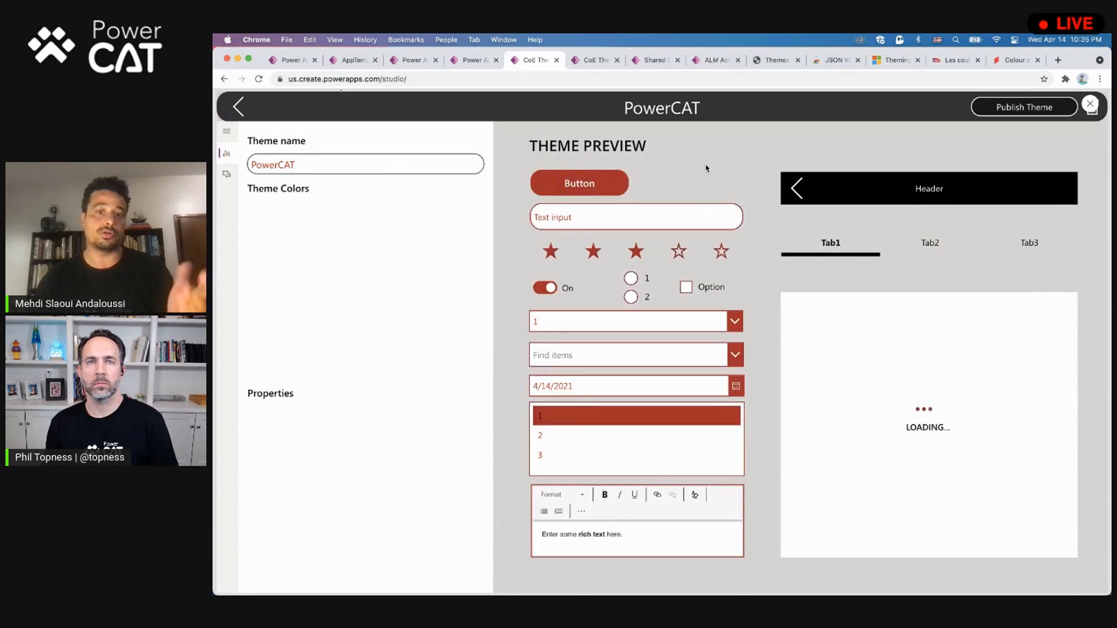
Step: Run the App object's OnStart again in AppTemplateTablet to load the updated PowerCAT colors
click(472, 61)
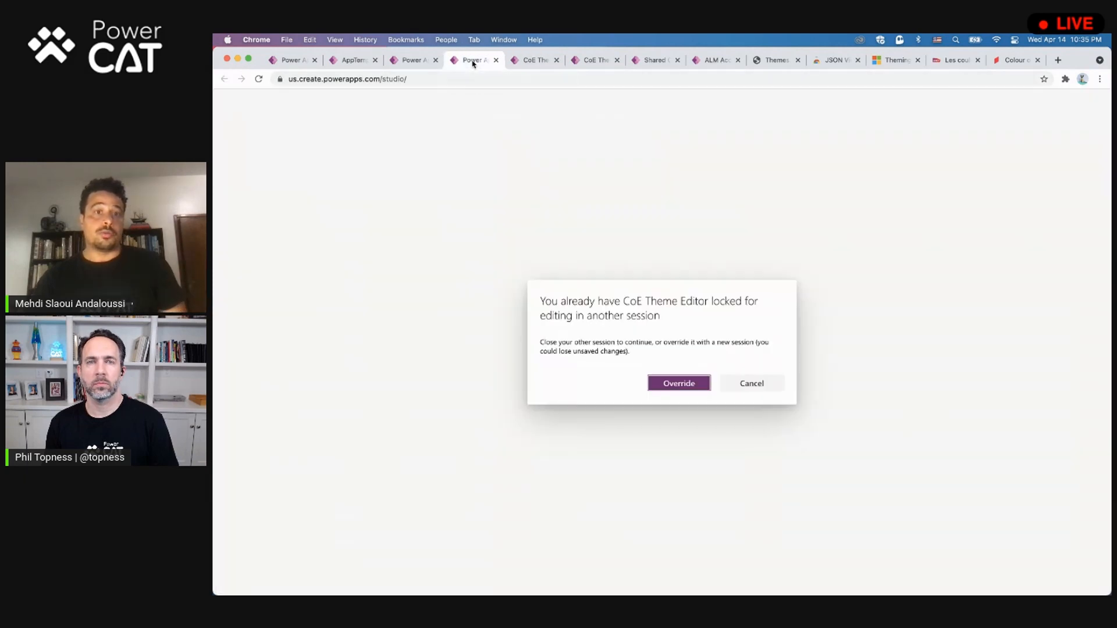
click(355, 61)
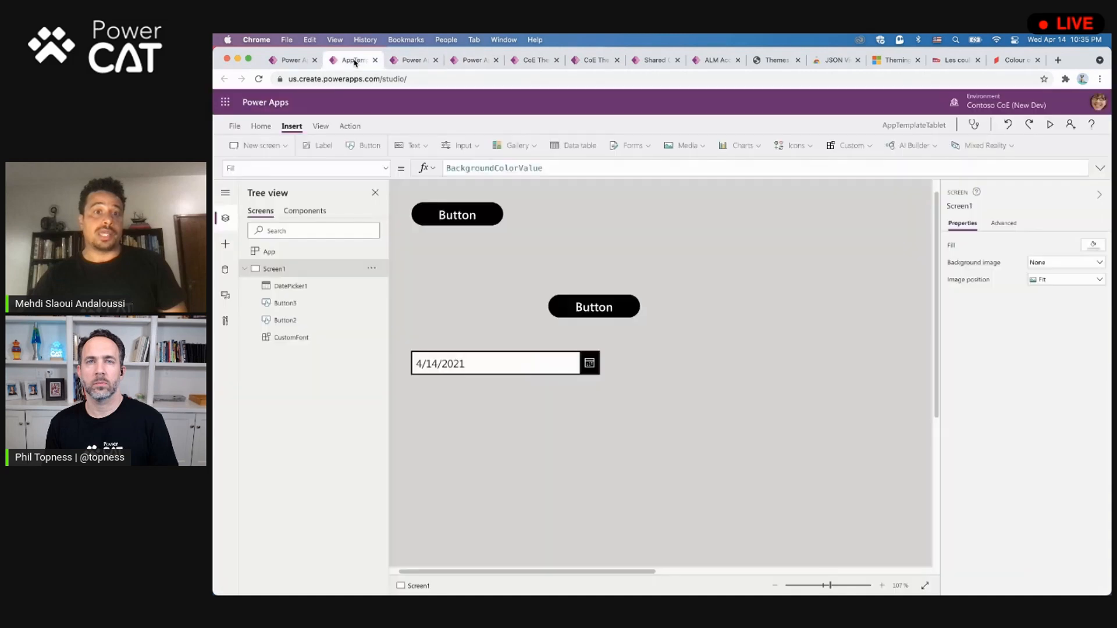
click(371, 251)
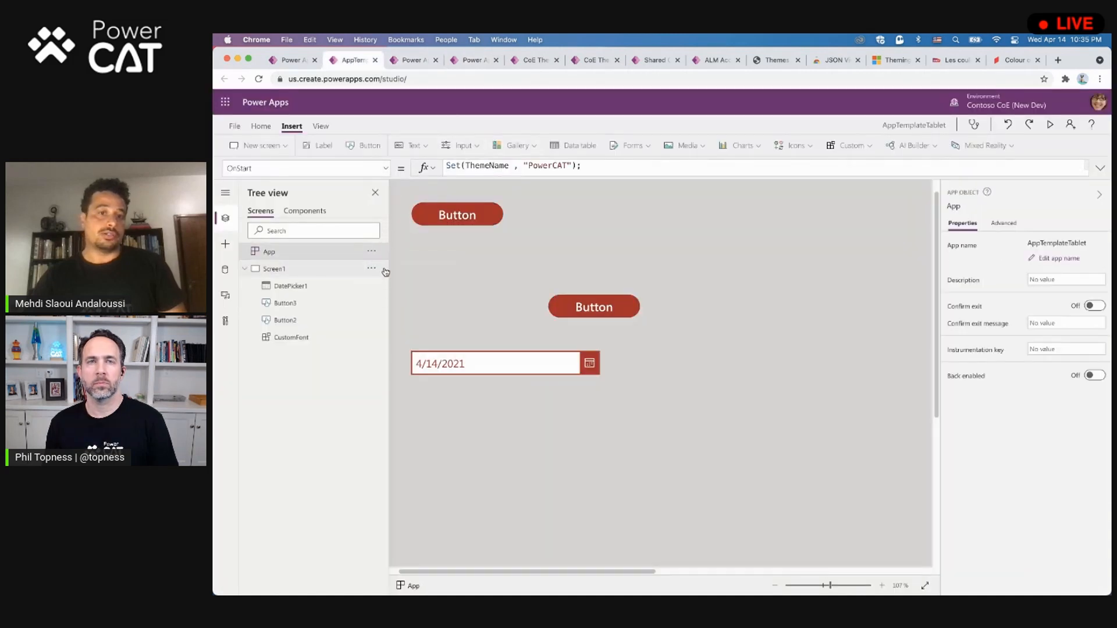
click(540, 175)
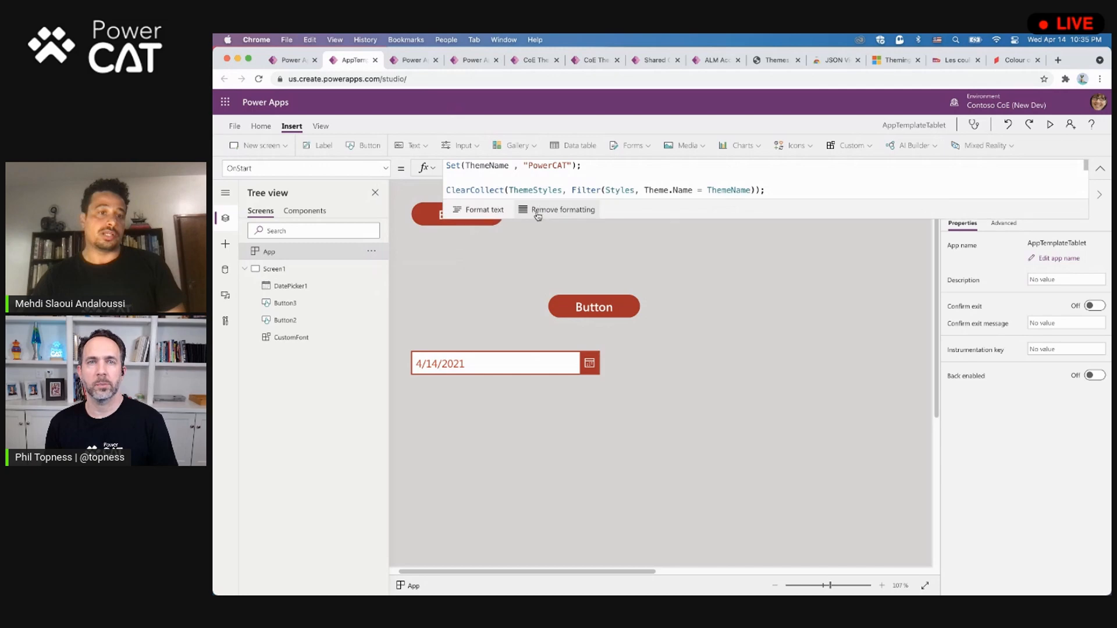
Step: Move the lower button on Screen1 to about X 40, Y 143, beneath the other button
drag(619, 311, 481, 276)
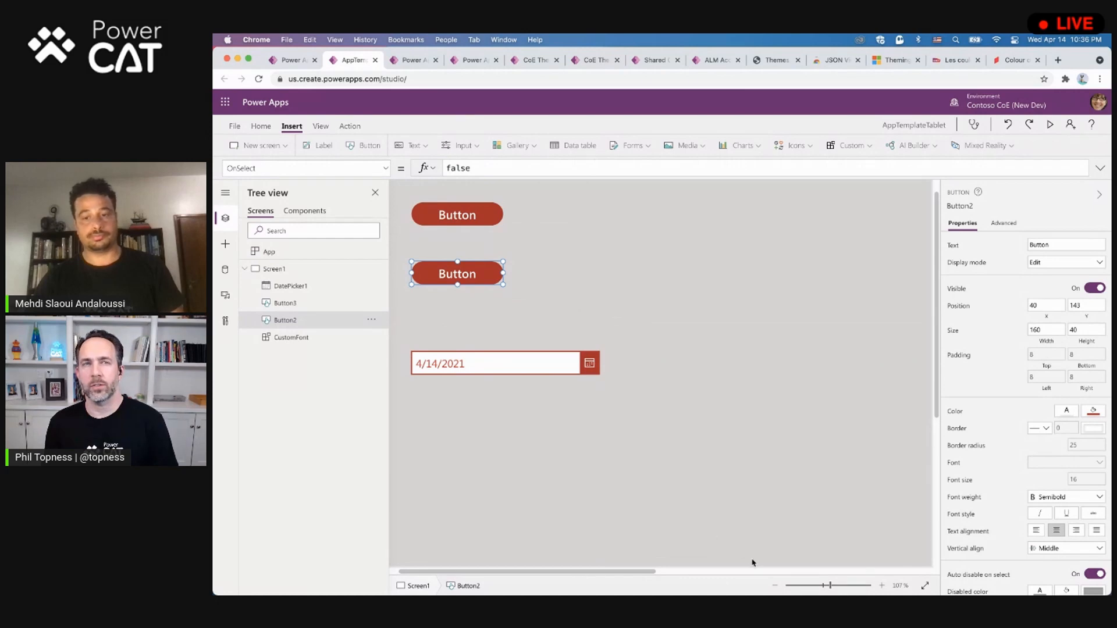
mouse_move(830, 586)
mouse_down()
mouse_move(816, 586)
mouse_move(826, 586)
mouse_up()
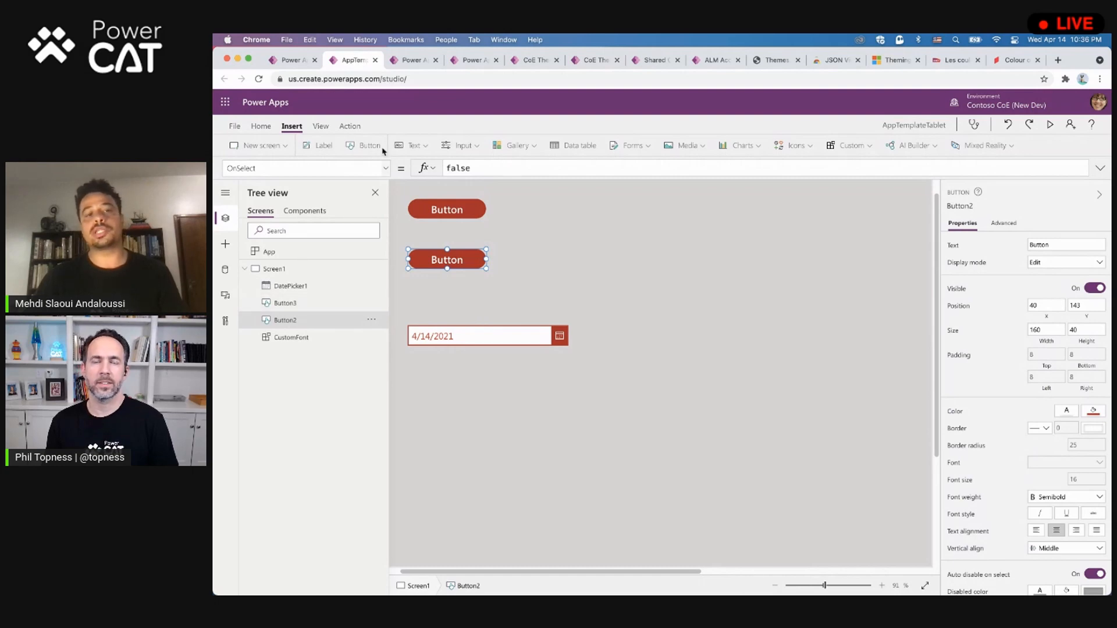
Step: Review the Theming solution's contents, the PowerCAT theme preview and the components in the Shared Component Library
click(528, 65)
click(290, 59)
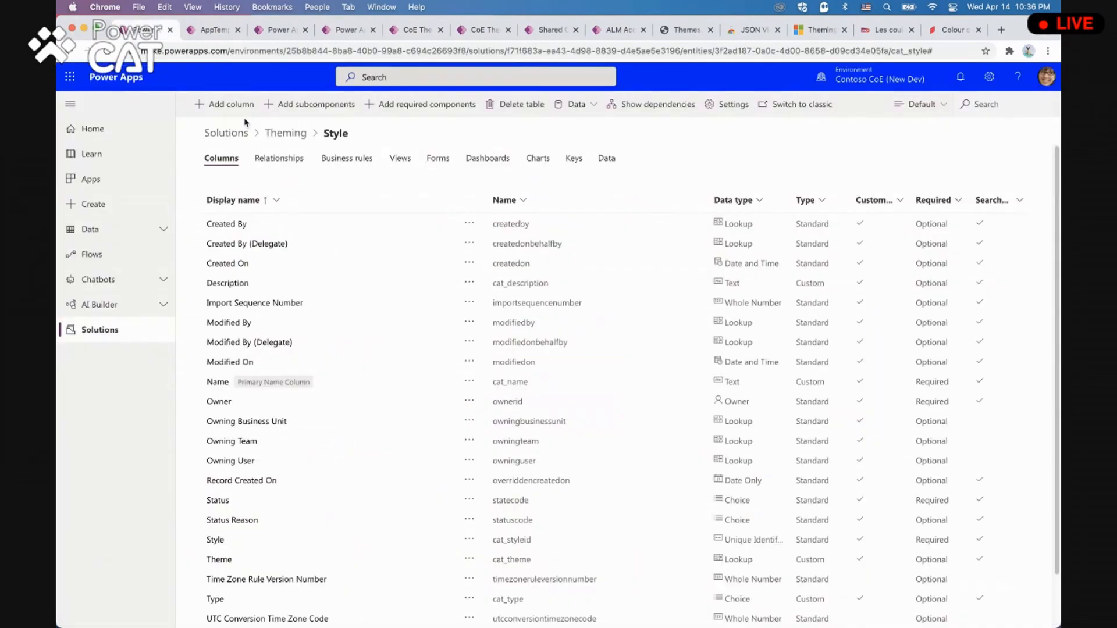
click(289, 138)
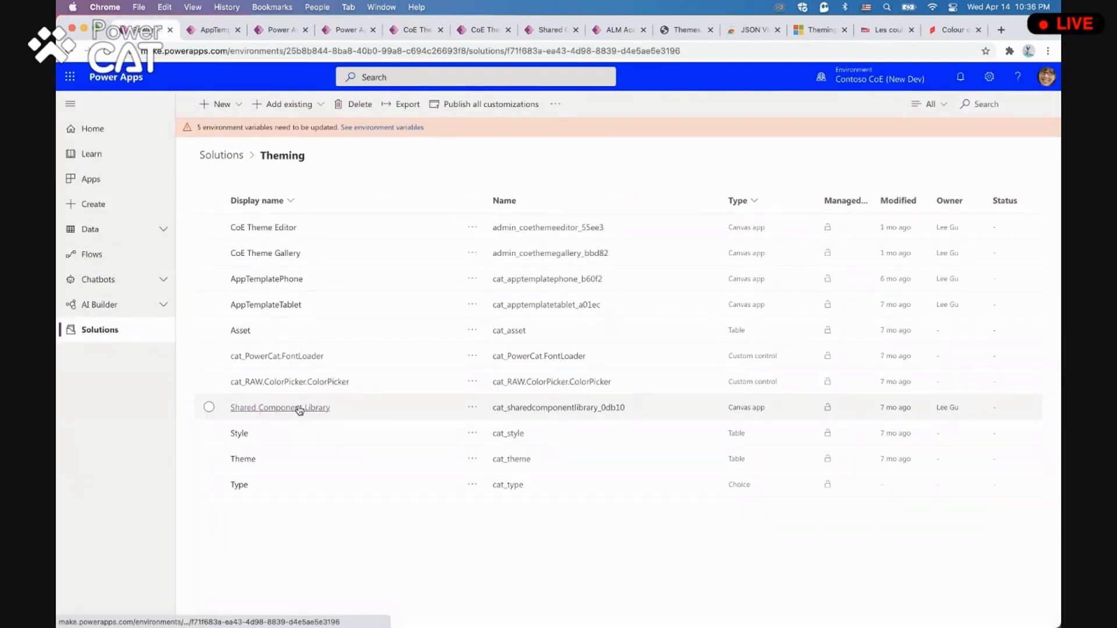
click(223, 37)
click(423, 33)
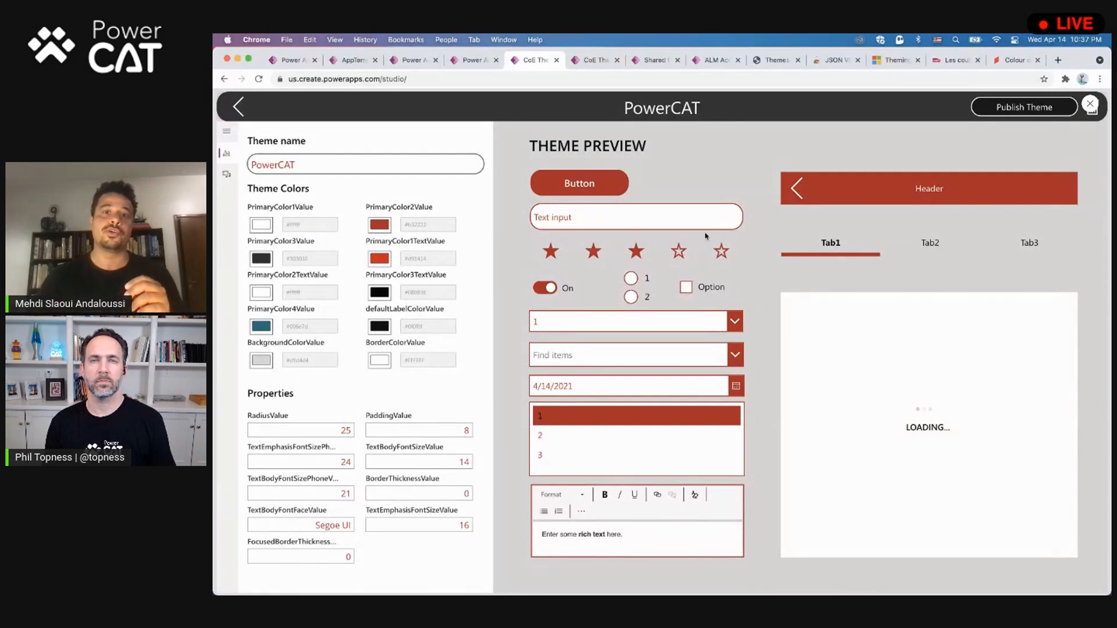
click(658, 61)
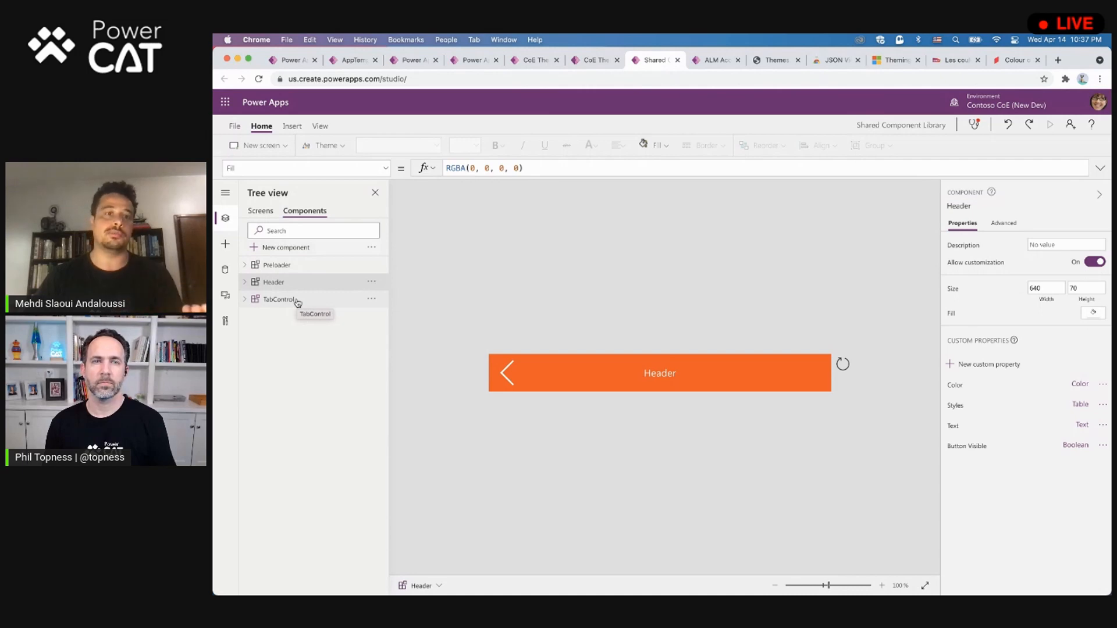
click(594, 61)
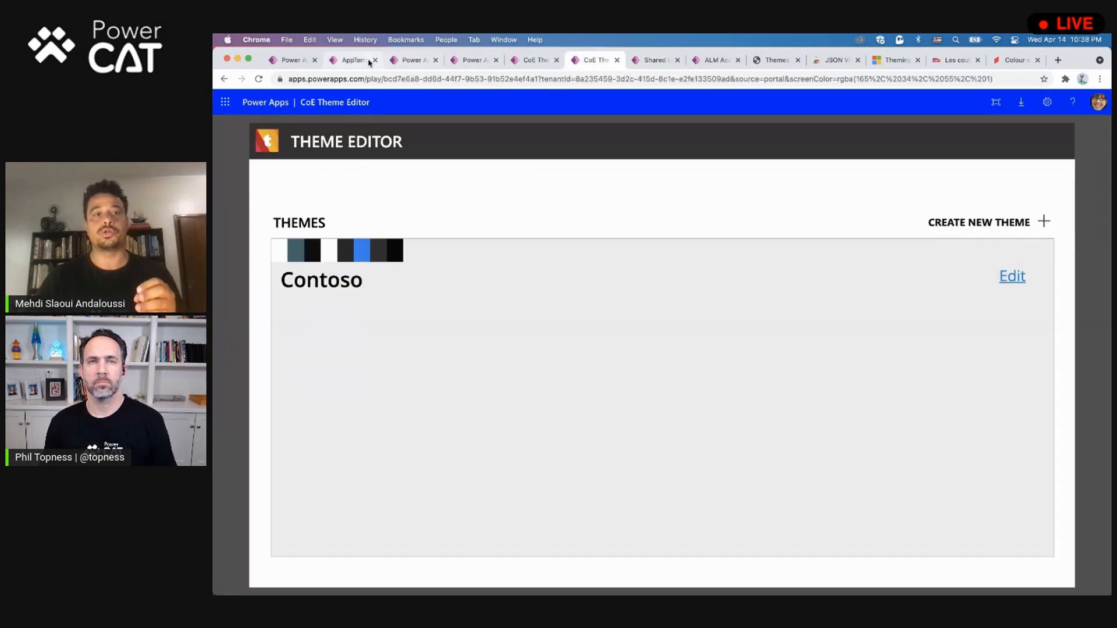
Step: Insert the Header library component on AppTemplateTablet's Screen1 and move it to about X 200, Y 506
click(352, 62)
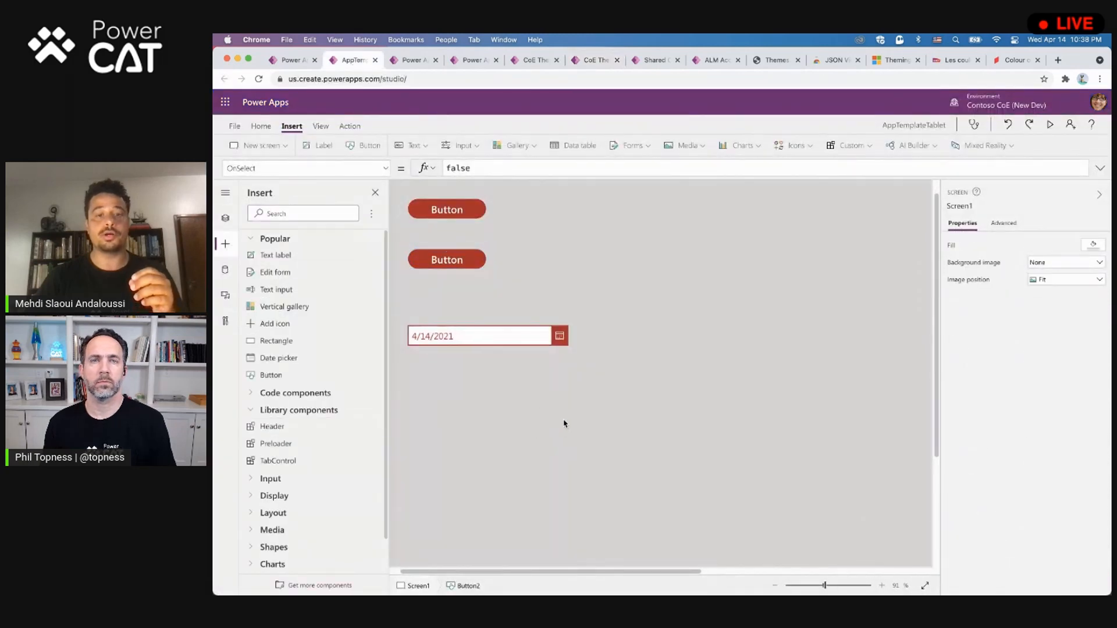
drag(594, 200, 690, 446)
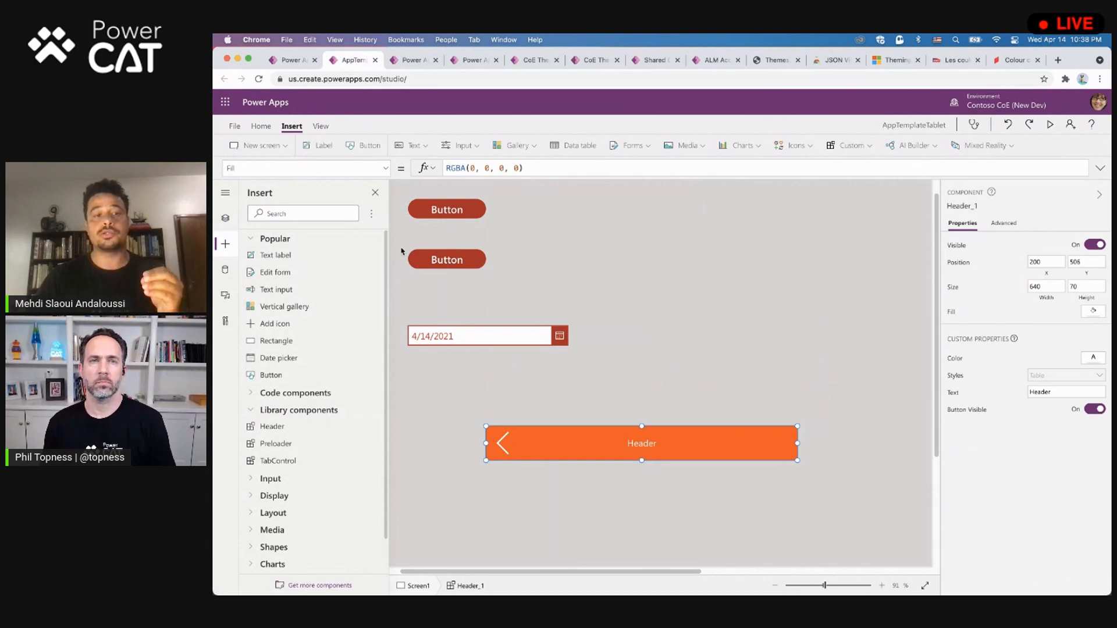
Step: Replace the Header component's Styles formula with ComponentStyles
click(954, 379)
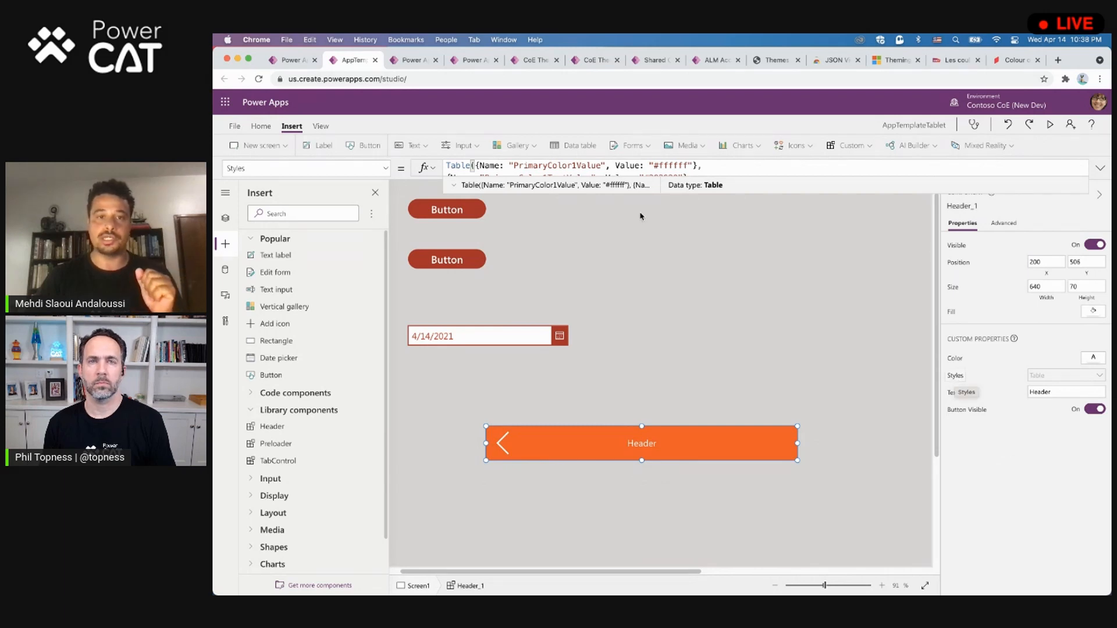
drag(644, 189, 651, 433)
drag(685, 387, 446, 165)
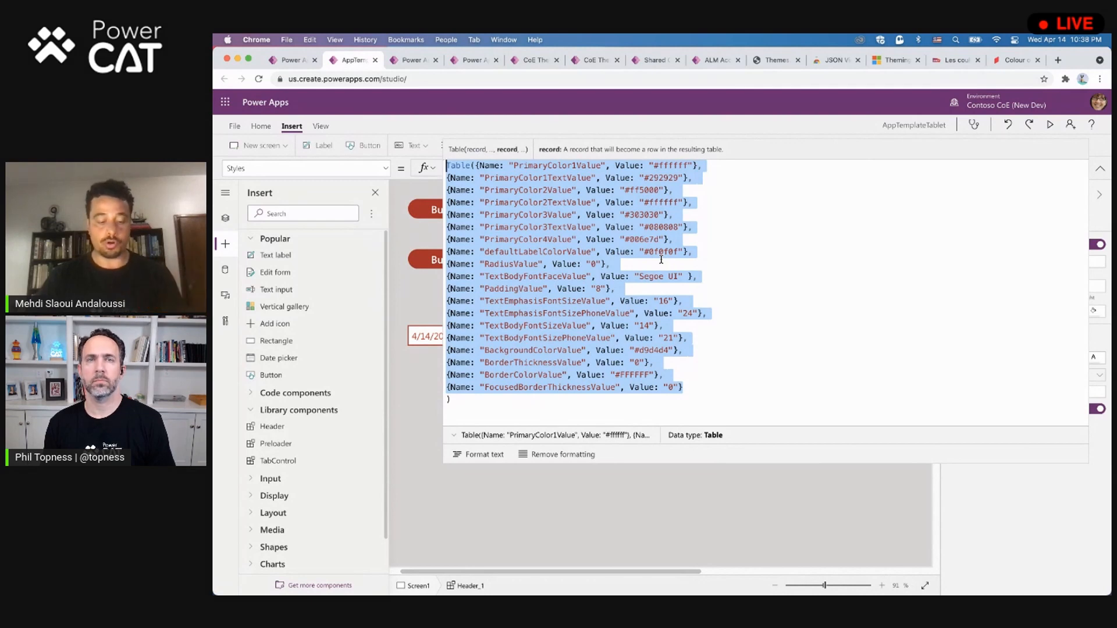
text(Component)
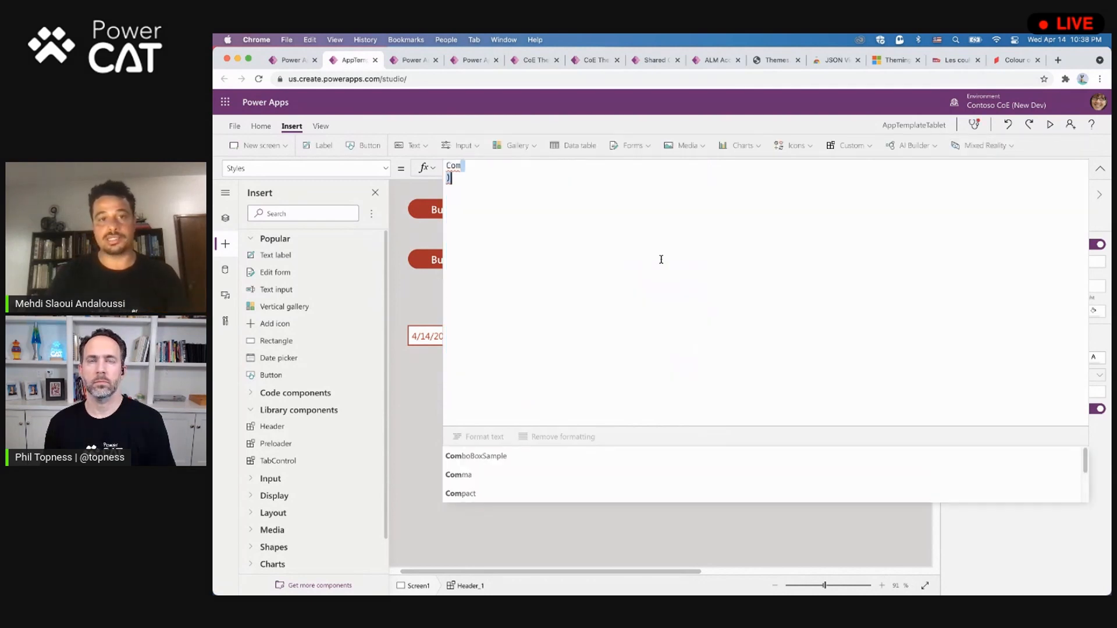
text(Styles)
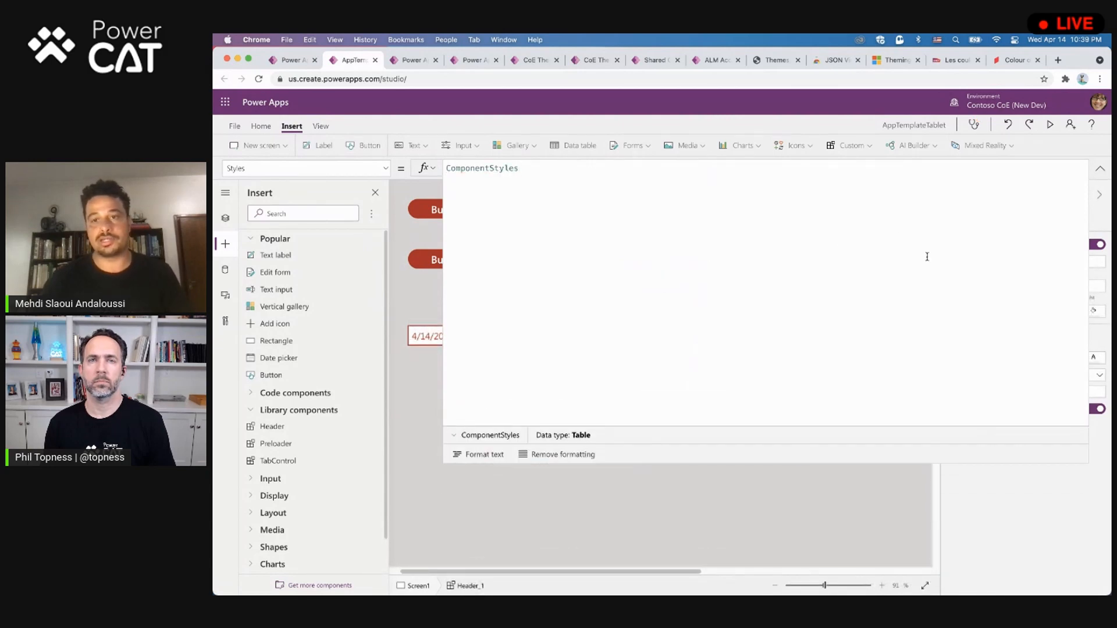
click(1100, 169)
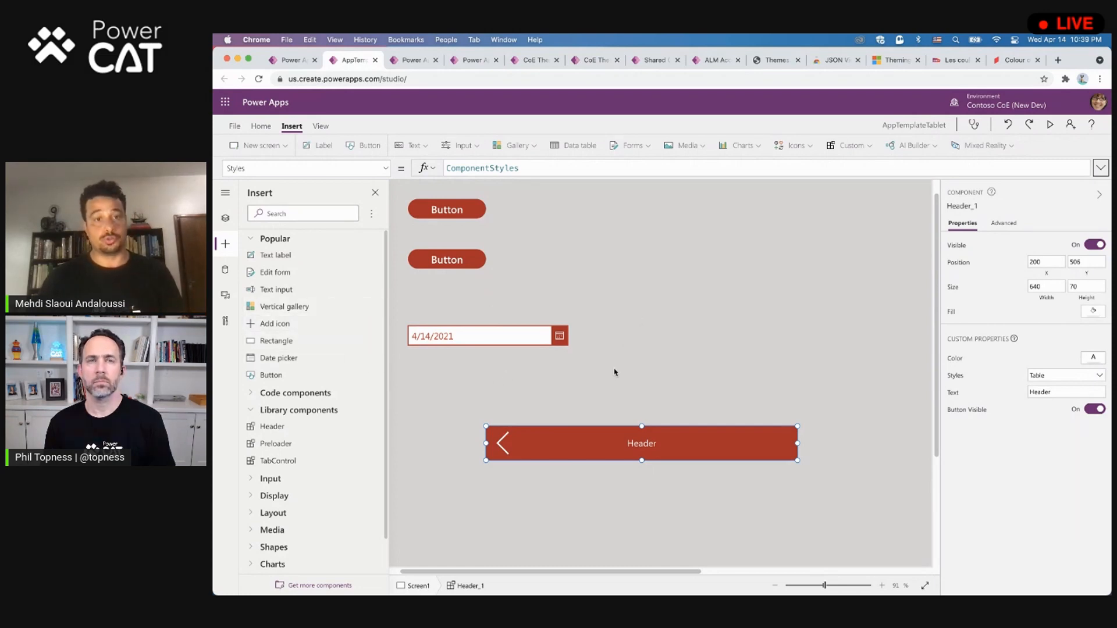
Step: Examine the App's OnStart formula, including where the ThemeStyles collection is built and used
click(225, 218)
click(269, 251)
click(491, 169)
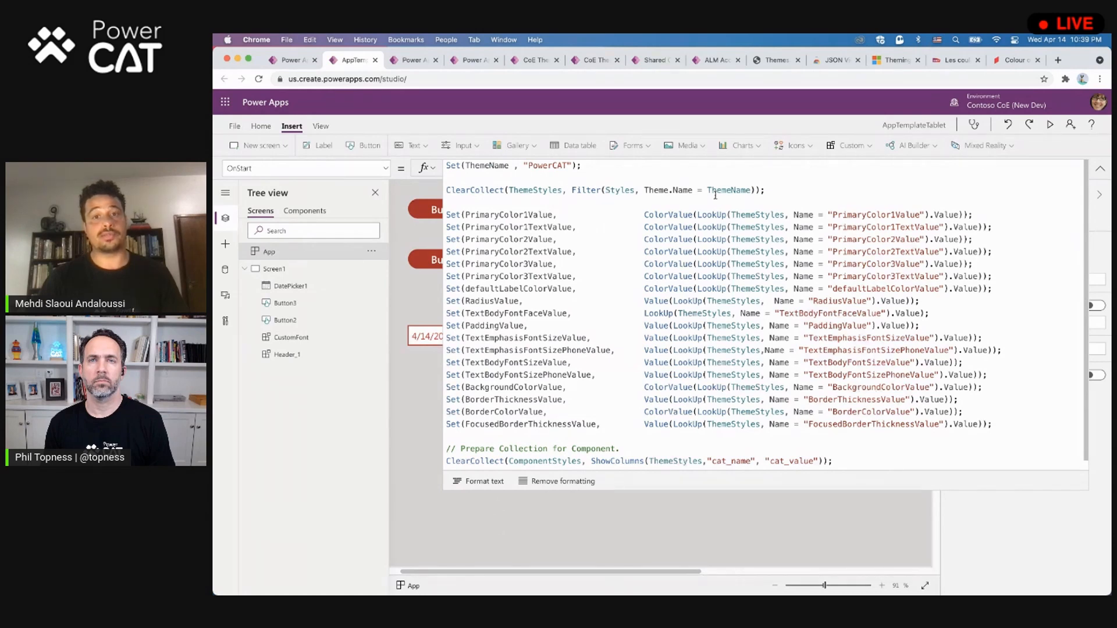
click(549, 189)
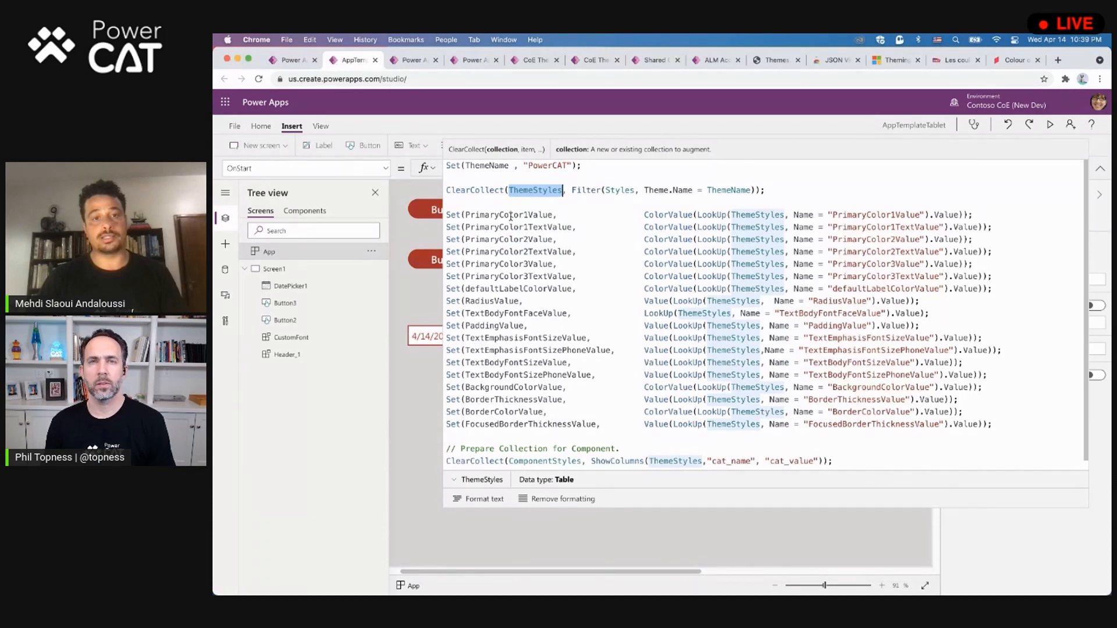
Step: Inspect the top button's Fill formula and the theme variable it references
click(424, 209)
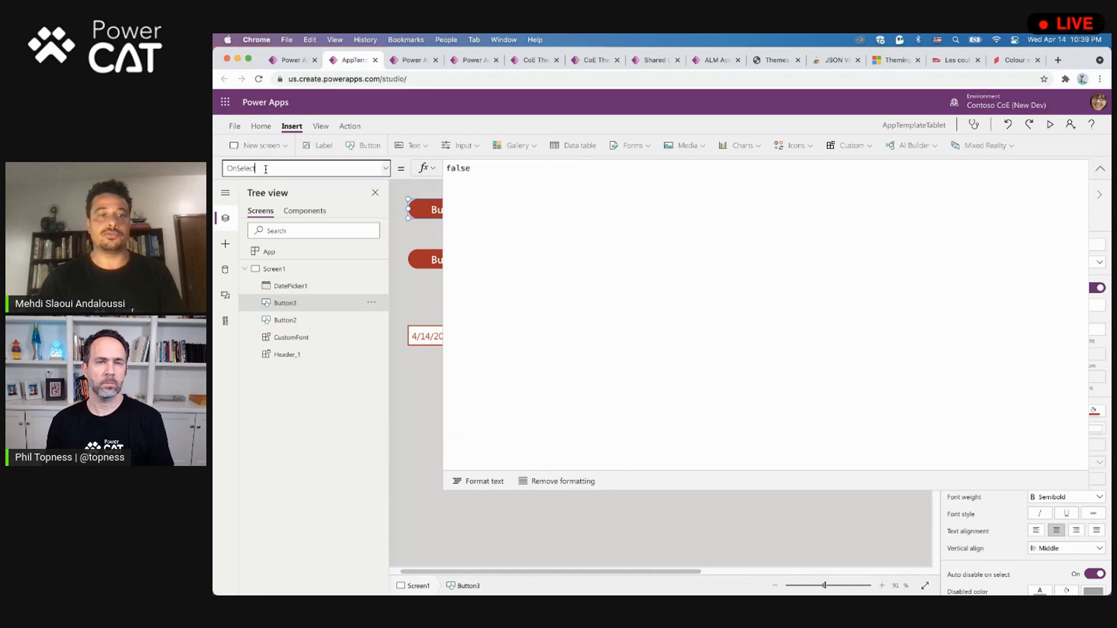
click(266, 169)
text(Fill)
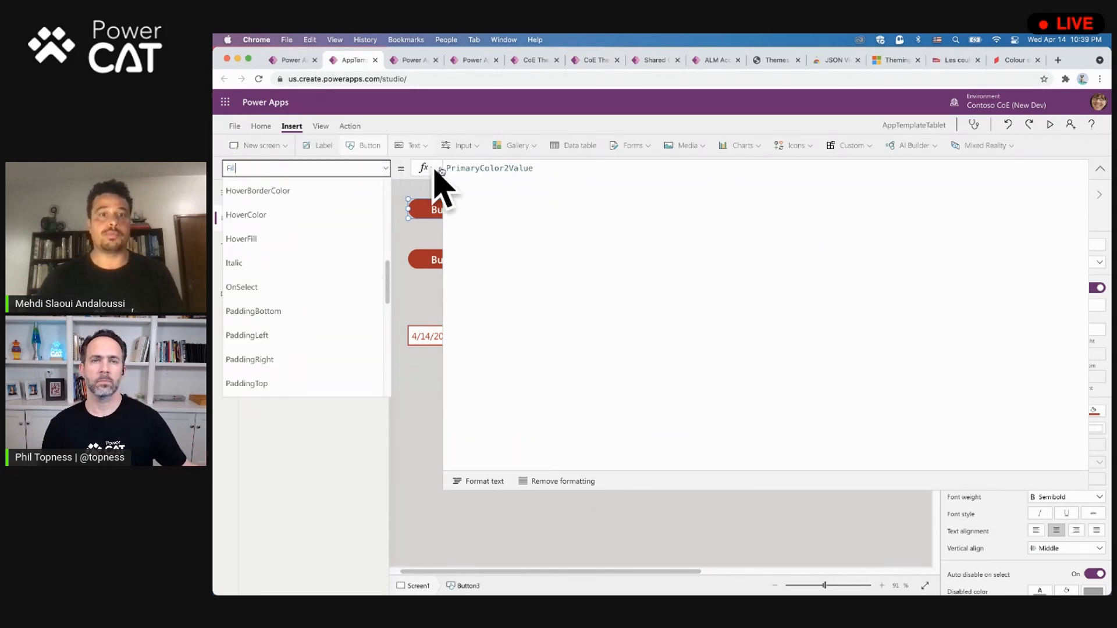
click(518, 169)
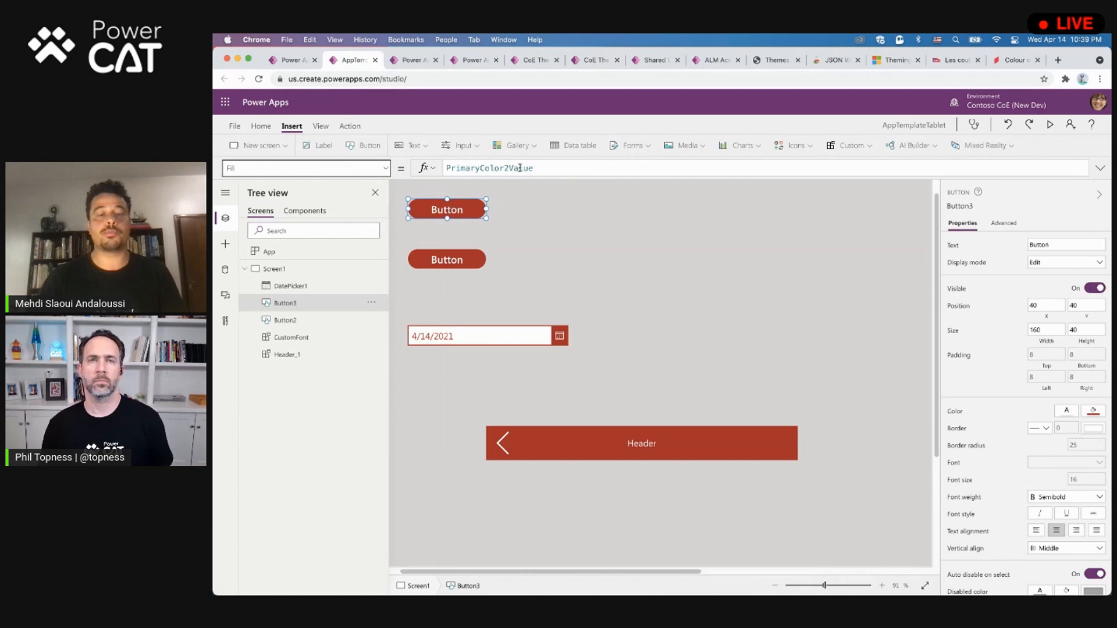
double_click(520, 168)
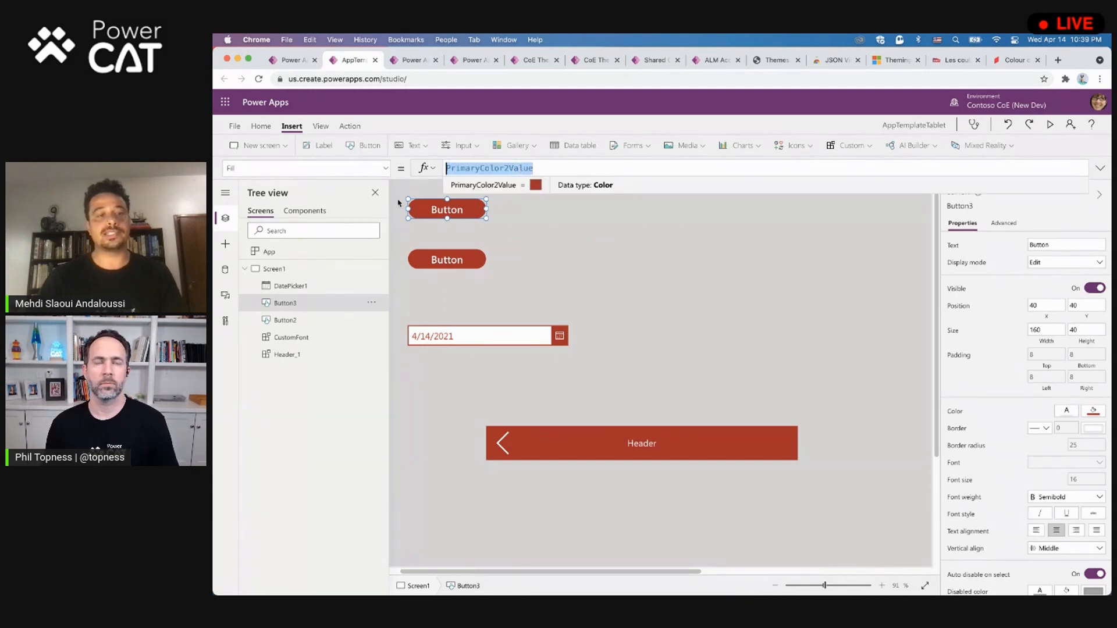
click(300, 253)
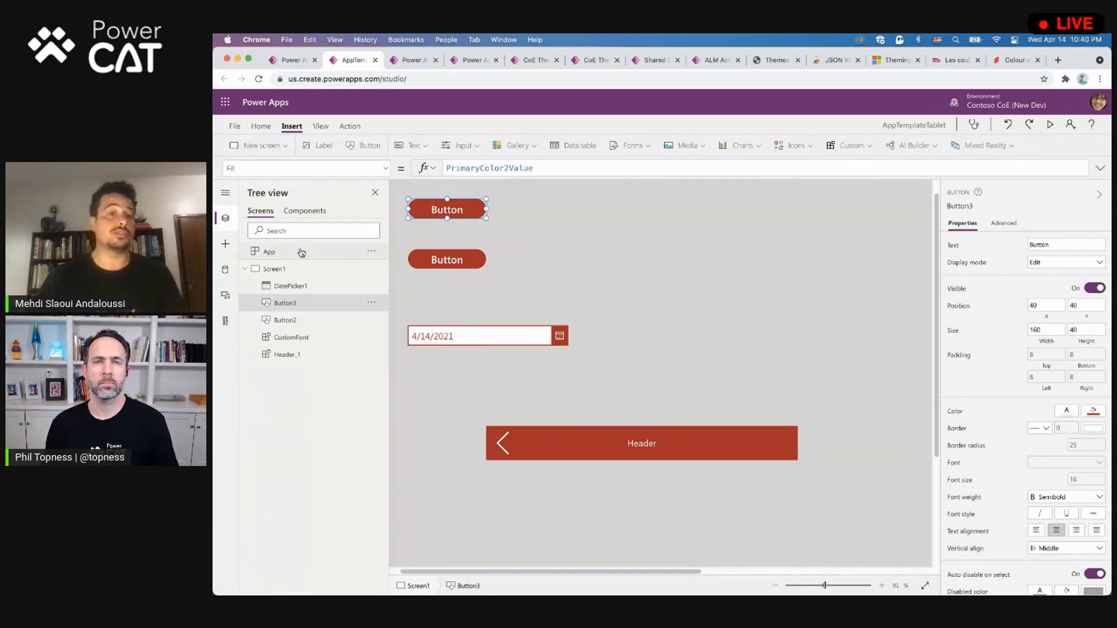
Step: Examine the ClearCollect statement in the App's OnStart formula that builds ComponentStyles from ThemeStyles, then collapse the formula view
drag(591, 177, 587, 547)
scroll(639, 340, down, 1)
click(873, 466)
key(shift+Up)
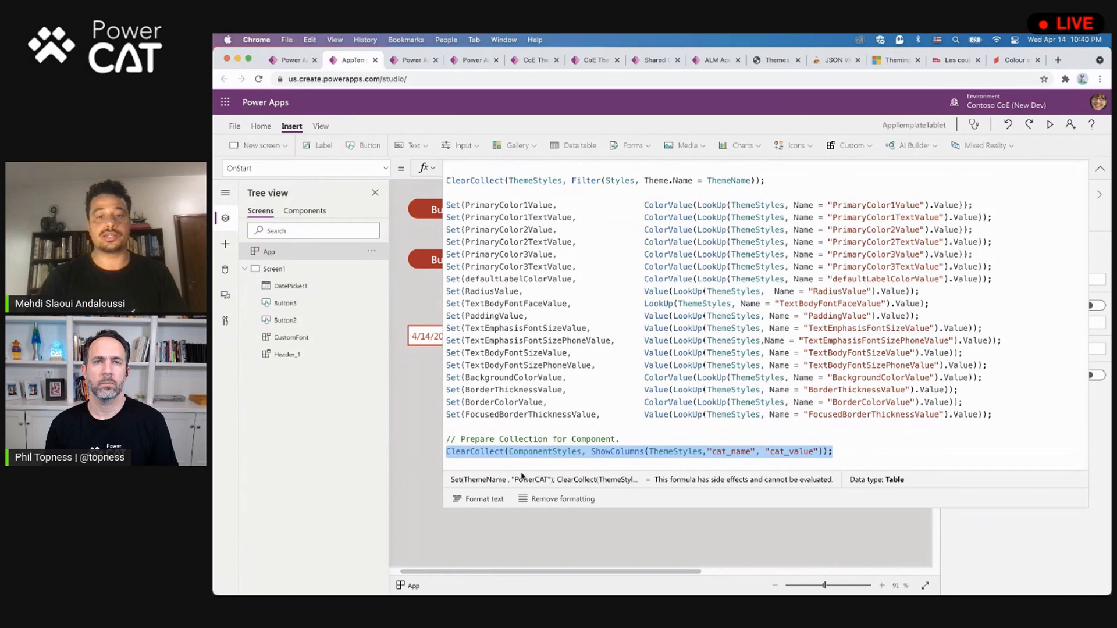
double_click(533, 454)
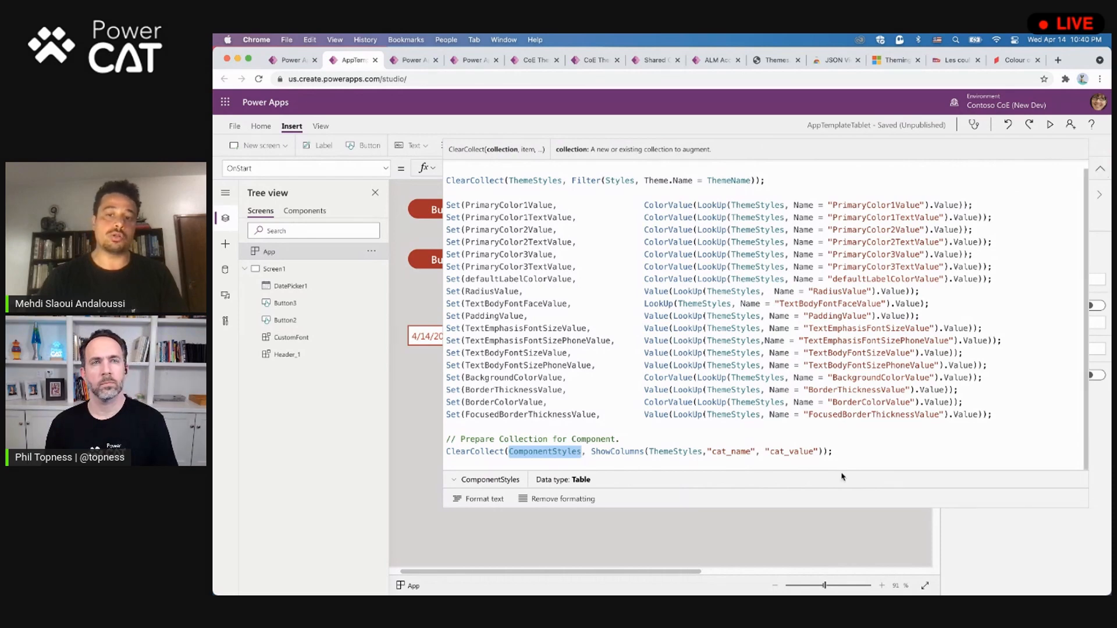
drag(863, 456, 391, 160)
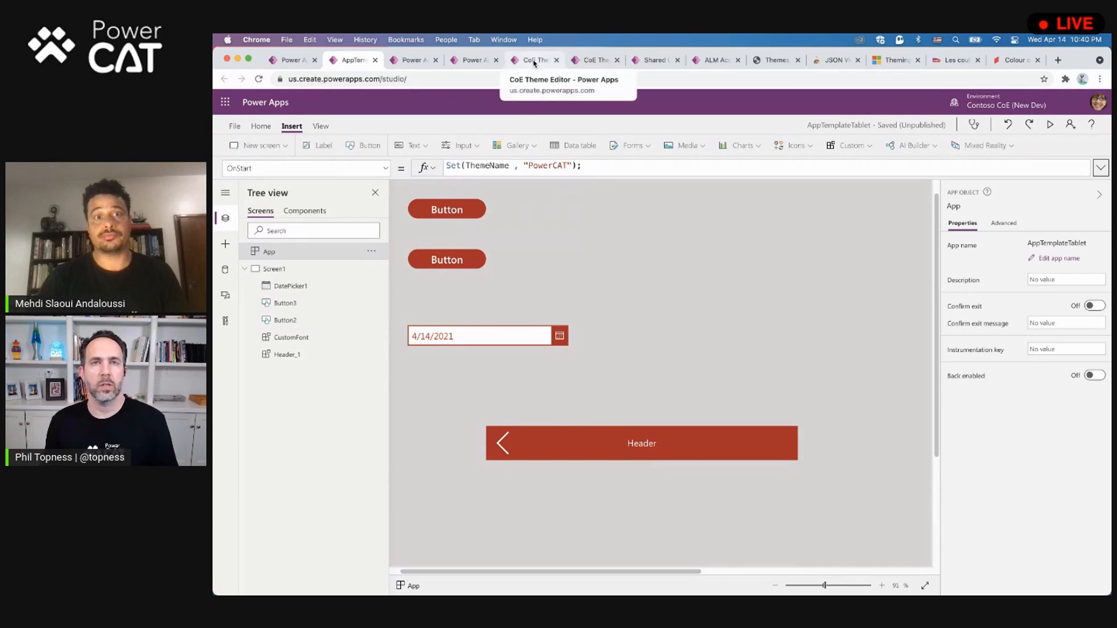
Step: Play the CoE Theme Gallery app from the Theming solution
click(288, 59)
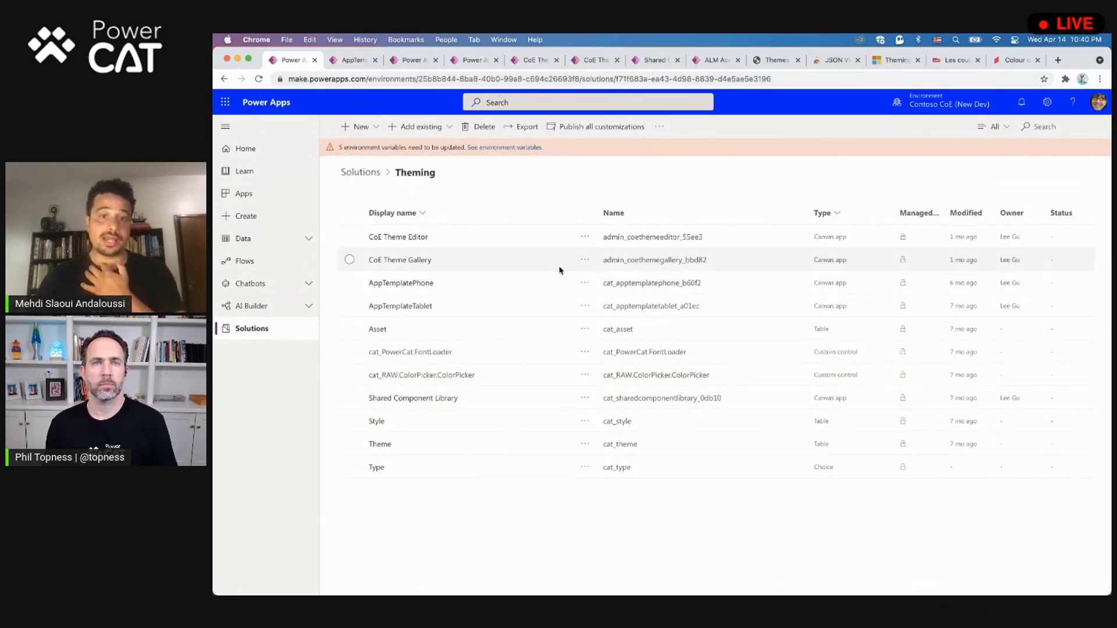
click(584, 260)
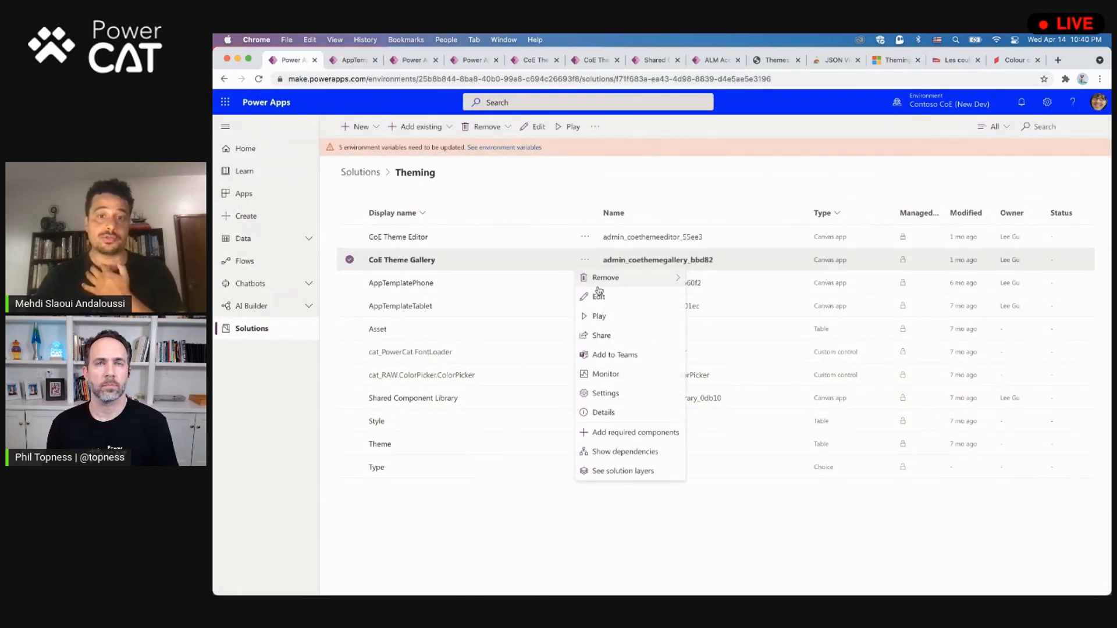
click(618, 316)
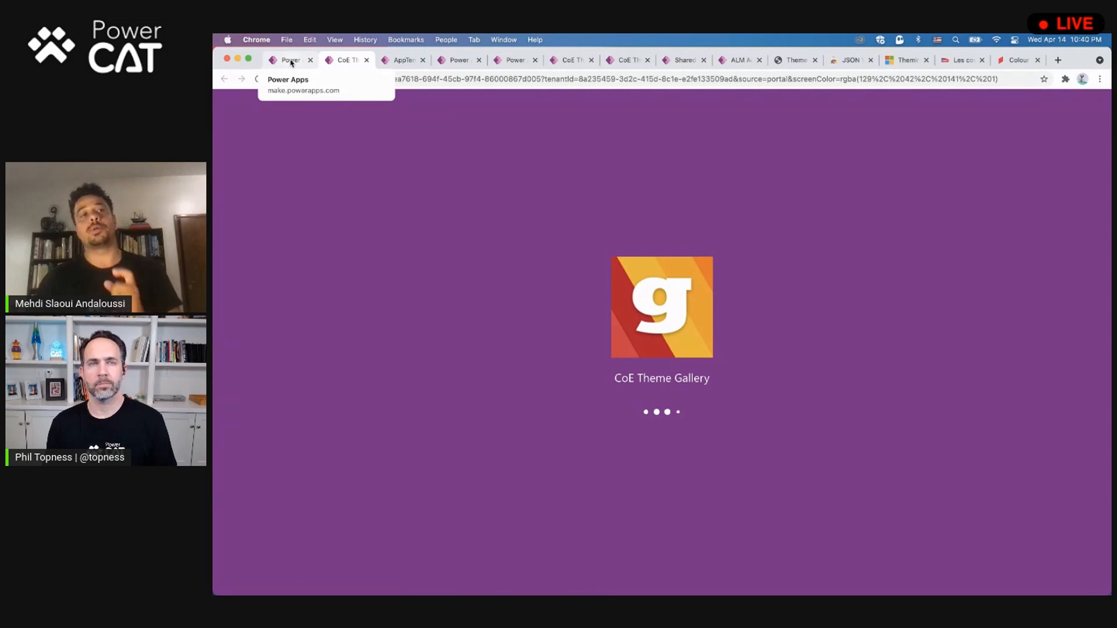
Step: Review the built-in Standard and Office themes available in AppTemplateTablet without applying one
click(401, 61)
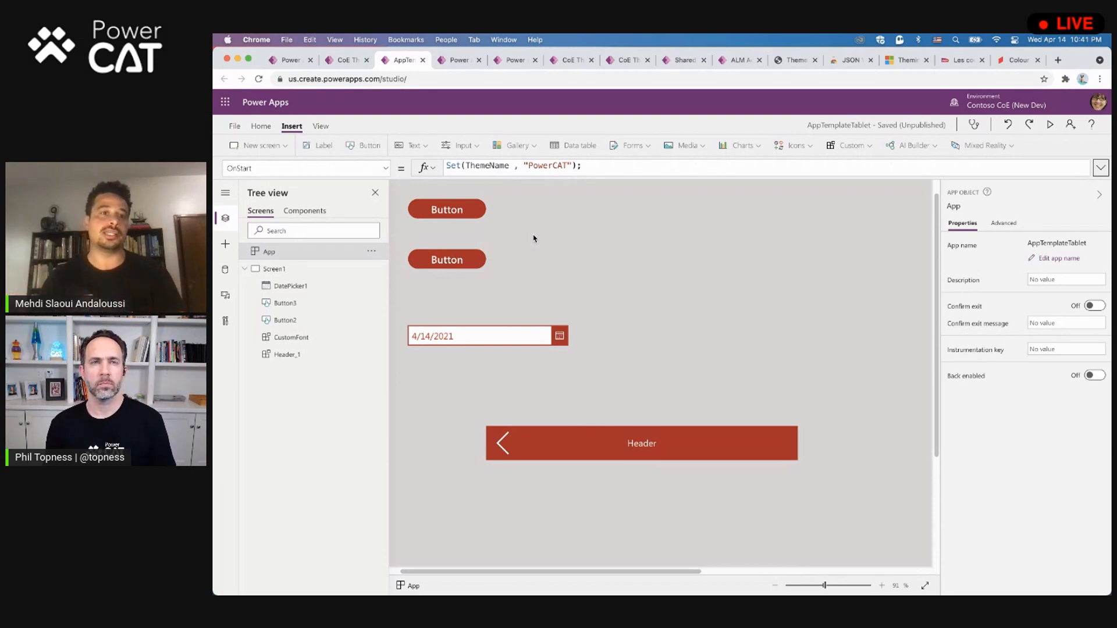
click(261, 126)
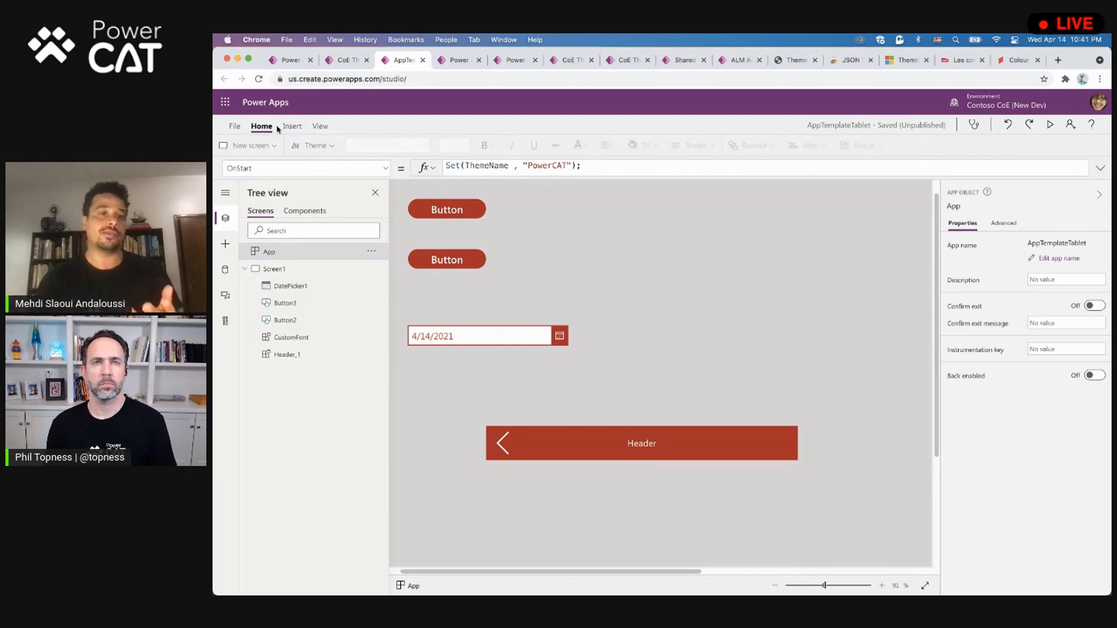
click(339, 146)
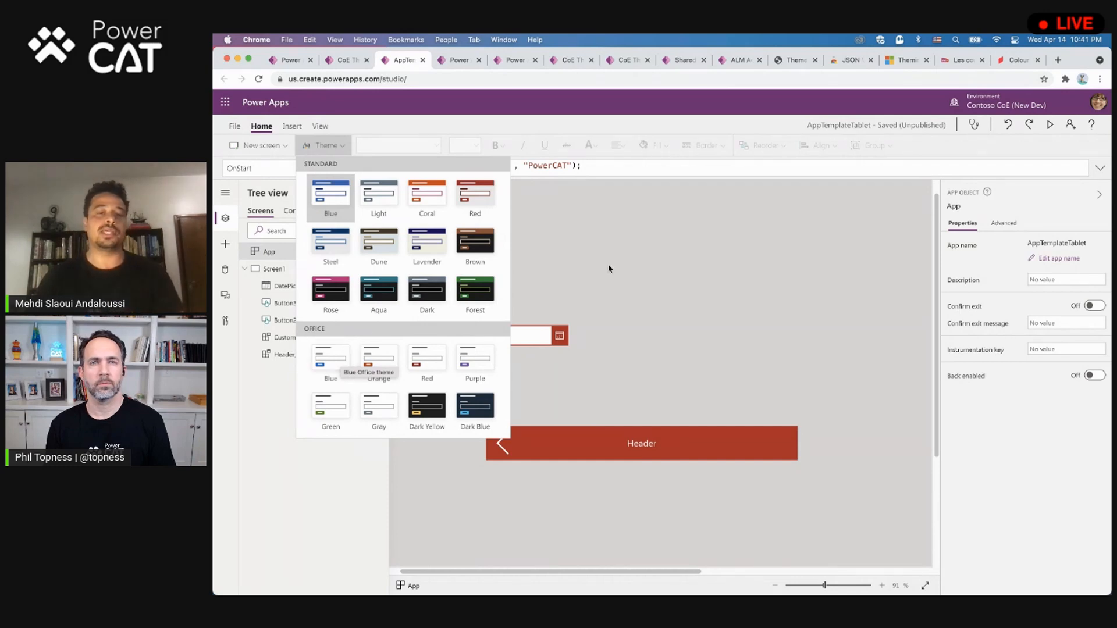
click(706, 267)
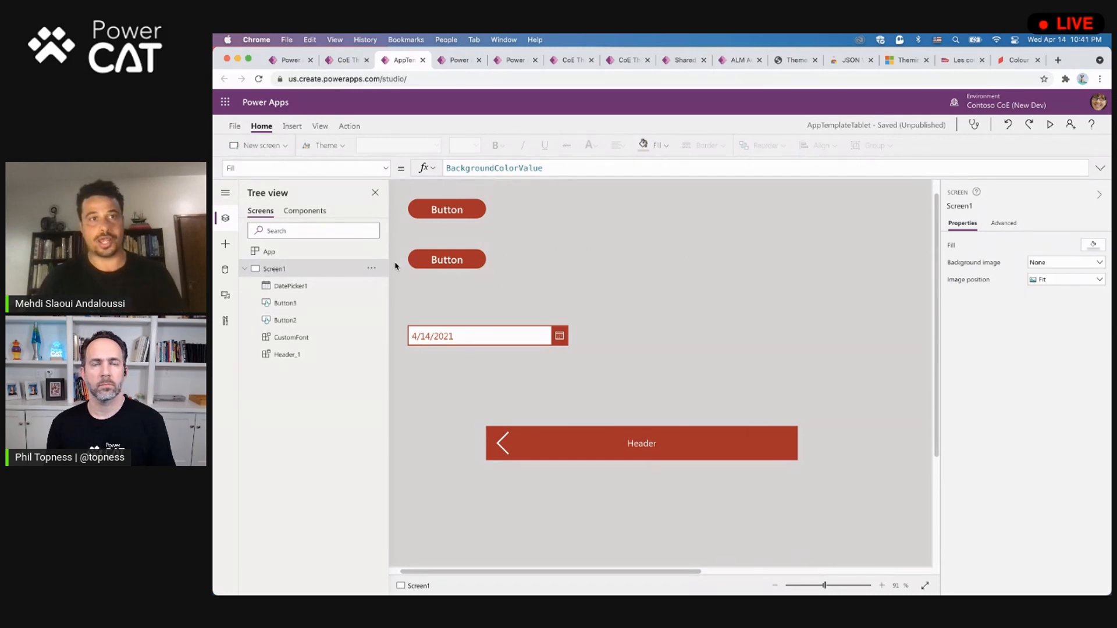
Step: In the CoE Theme Editor, change the PowerCAT theme's PrimaryColor2Value from its colour picker to a blue hue
click(290, 60)
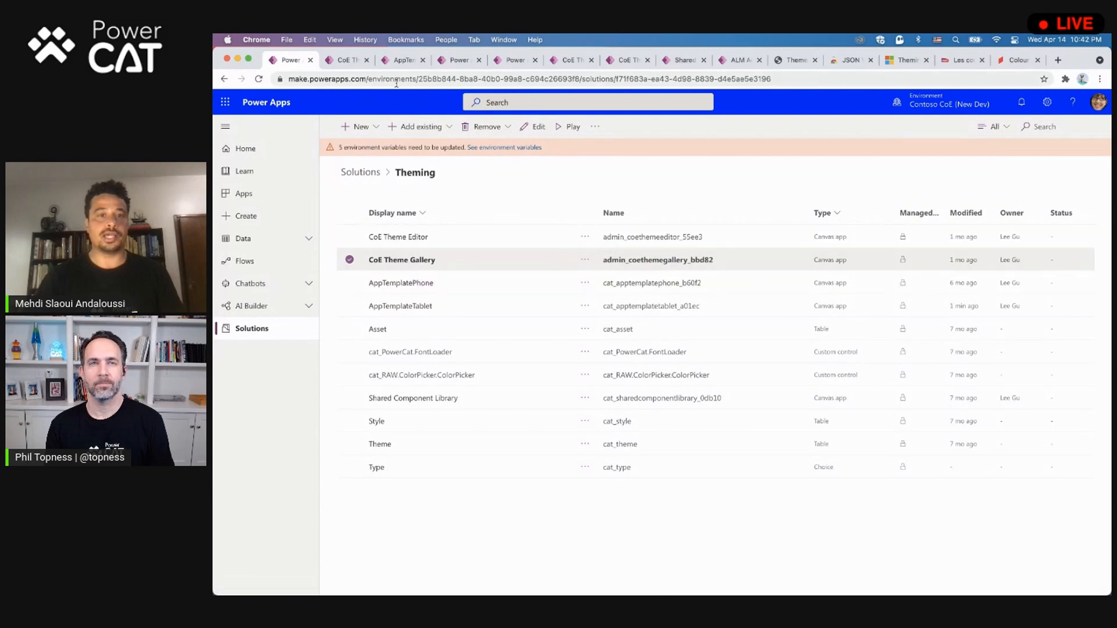
click(348, 61)
click(573, 61)
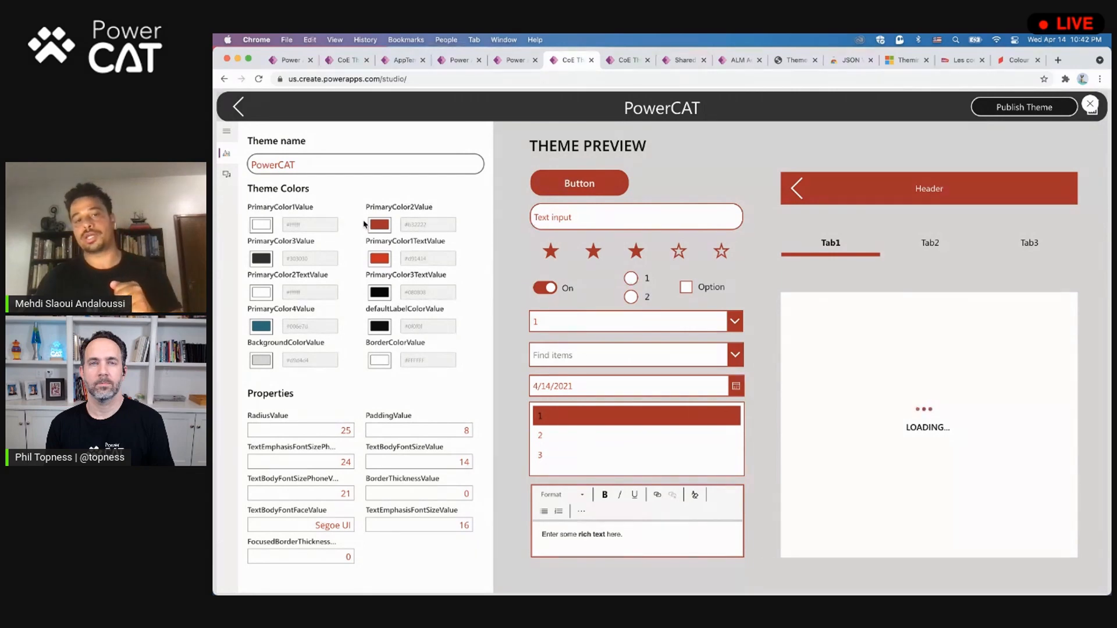
click(382, 226)
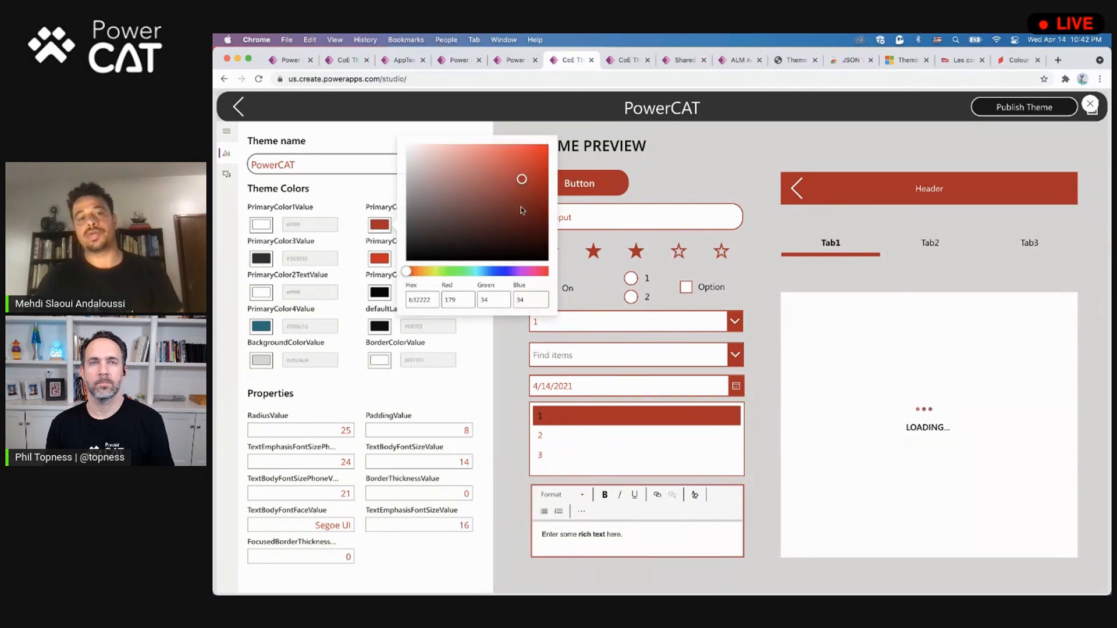
click(483, 272)
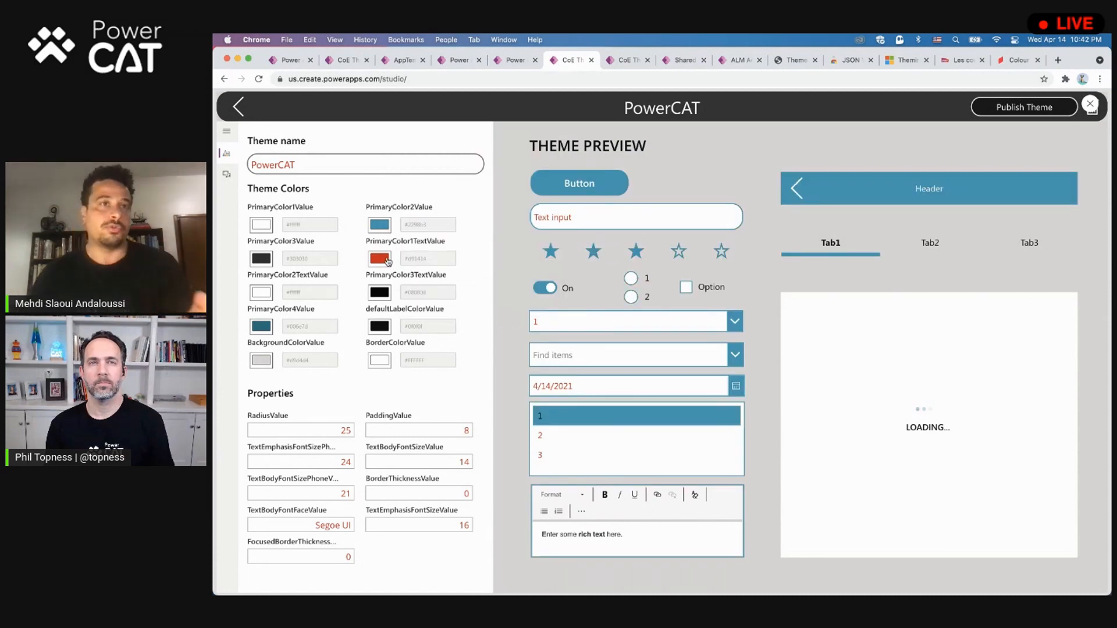
double_click(407, 206)
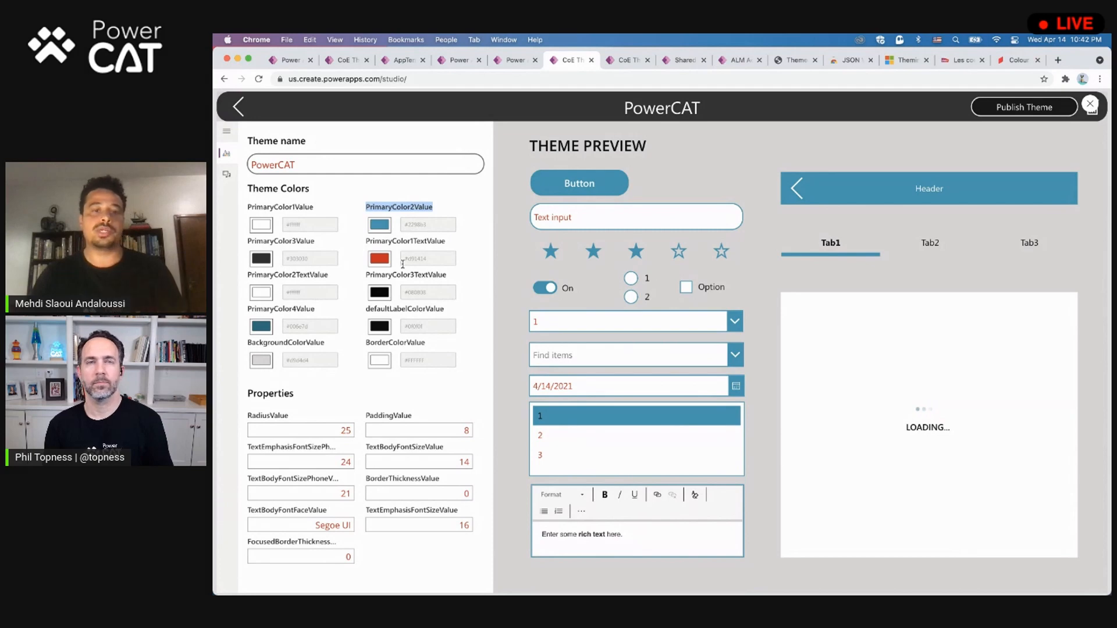
click(383, 229)
click(383, 230)
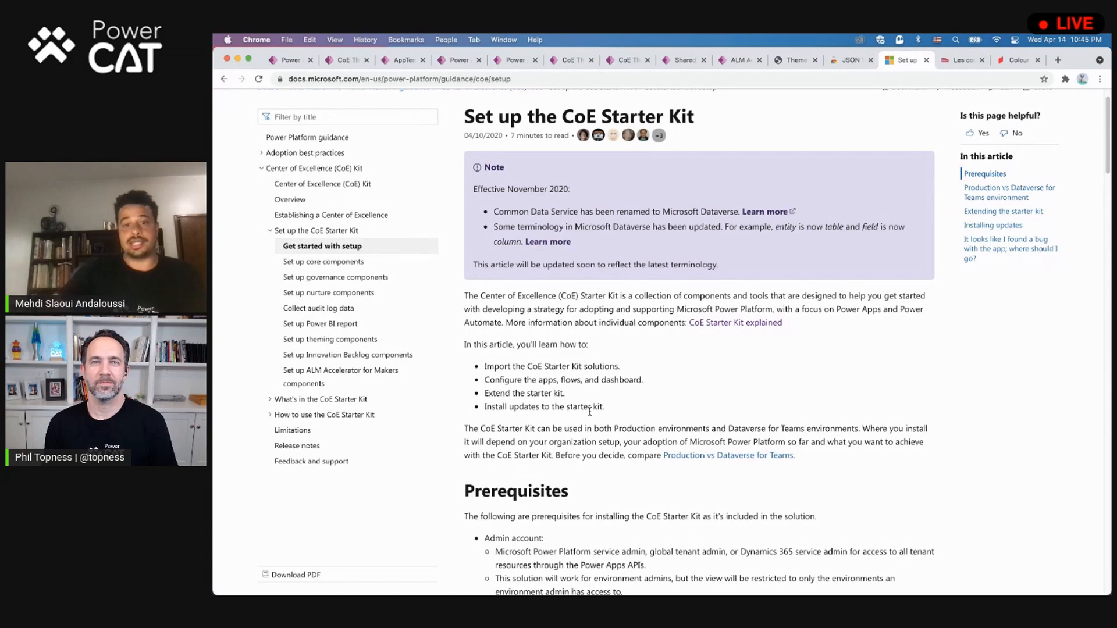
Step: Read the Prerequisites on the Set up the CoE Starter Kit page, down to the aka.ms/CoEStarterKitDownload link
scroll(580, 464, down, 6)
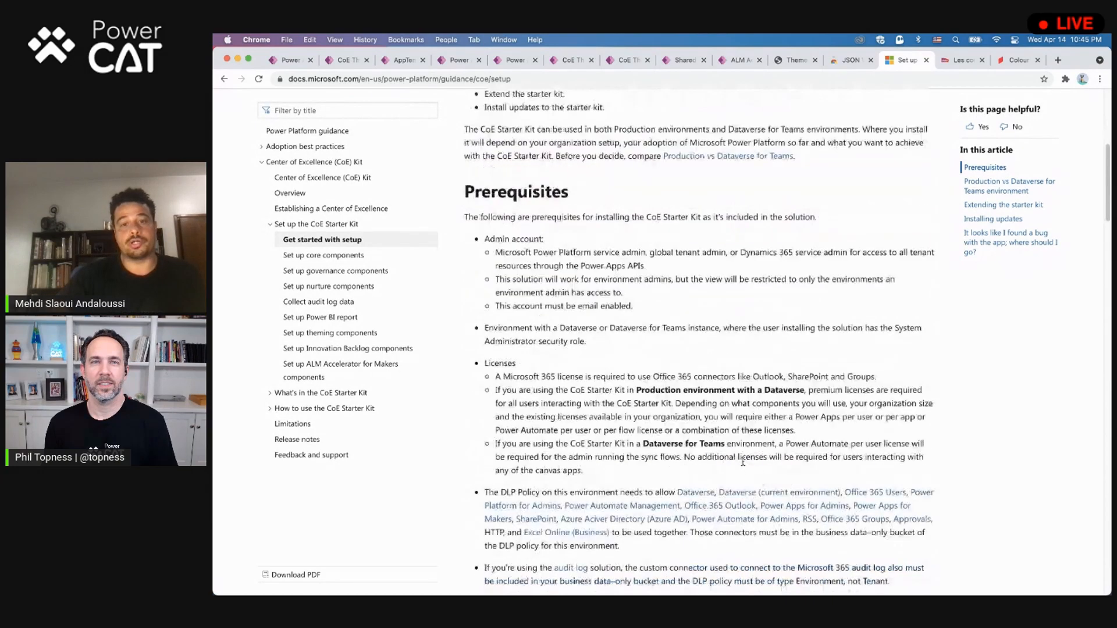
scroll(742, 462, down, 2)
scroll(742, 461, down, 2)
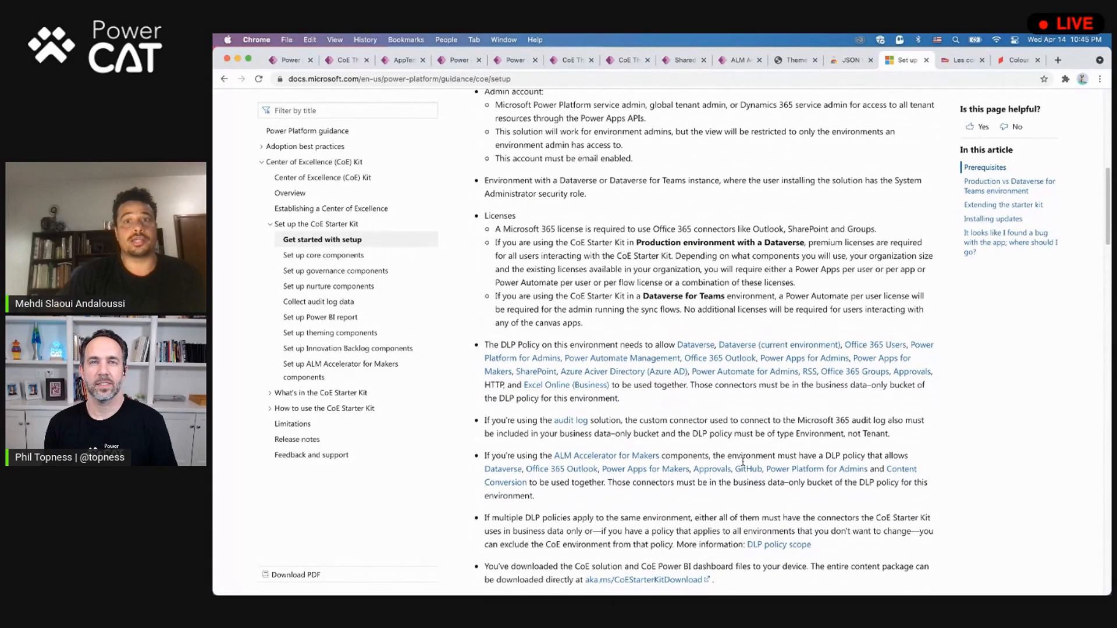
scroll(743, 462, down, 5)
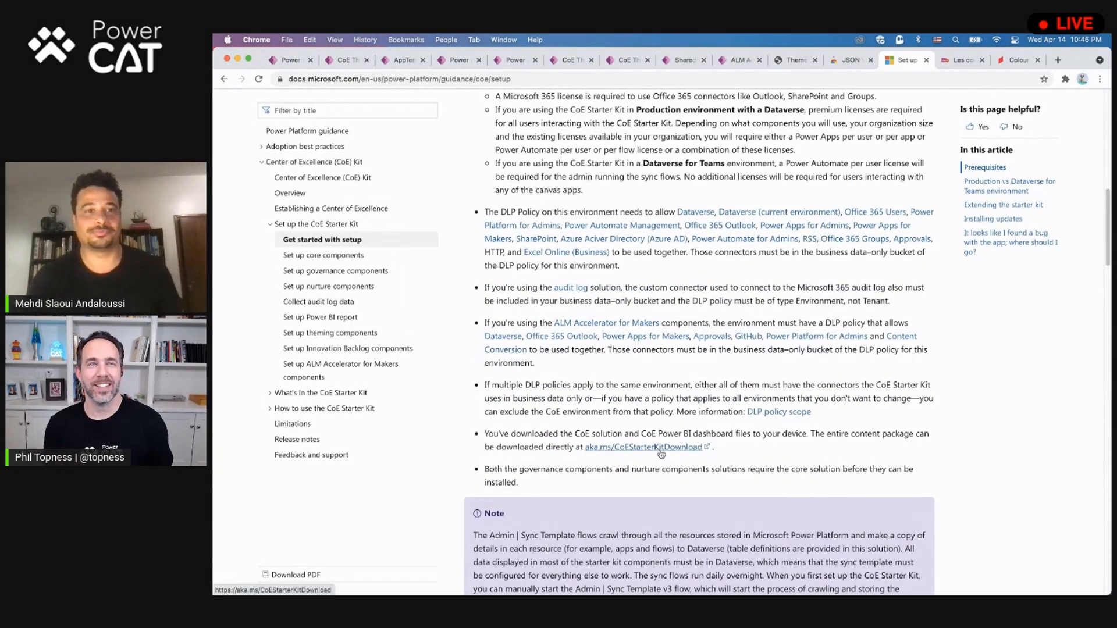
mouse_move(628, 582)
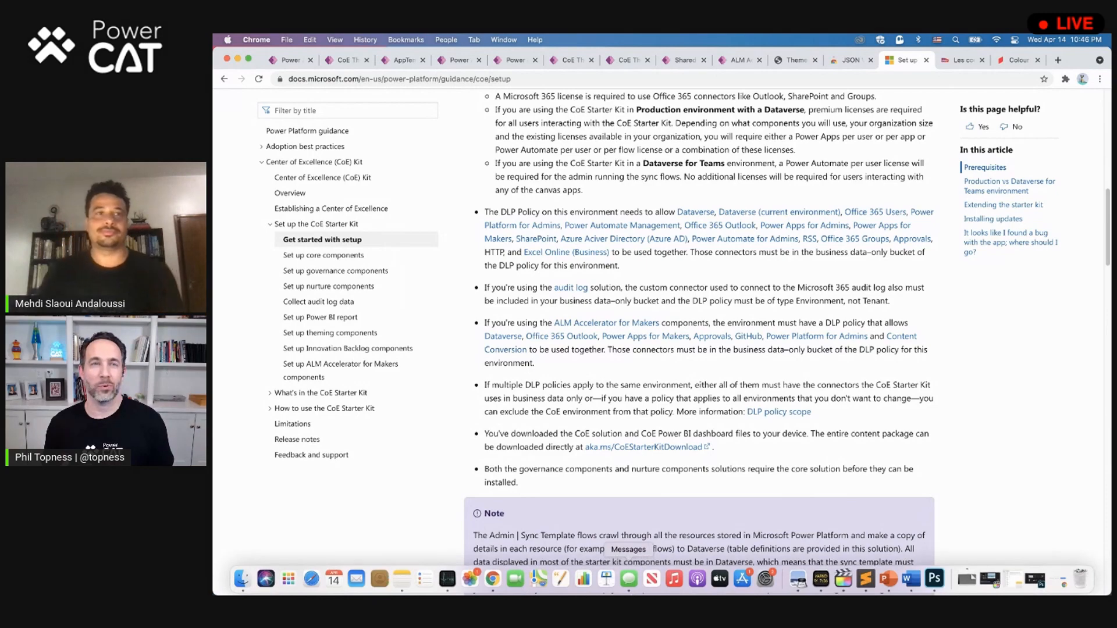